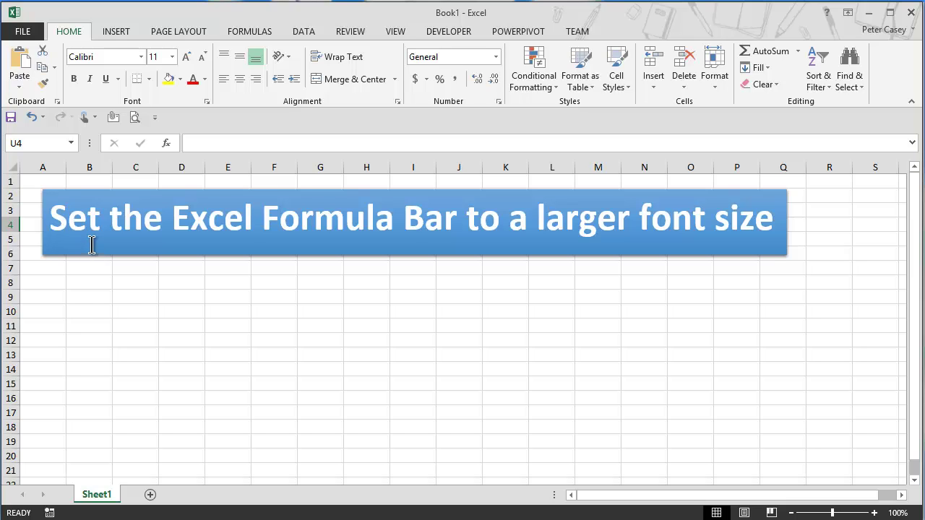
Step: Delete a letter from the title text box heading, leaving 'Set te Excel Formula Bar to a larger font size'
click(127, 239)
key(Delete)
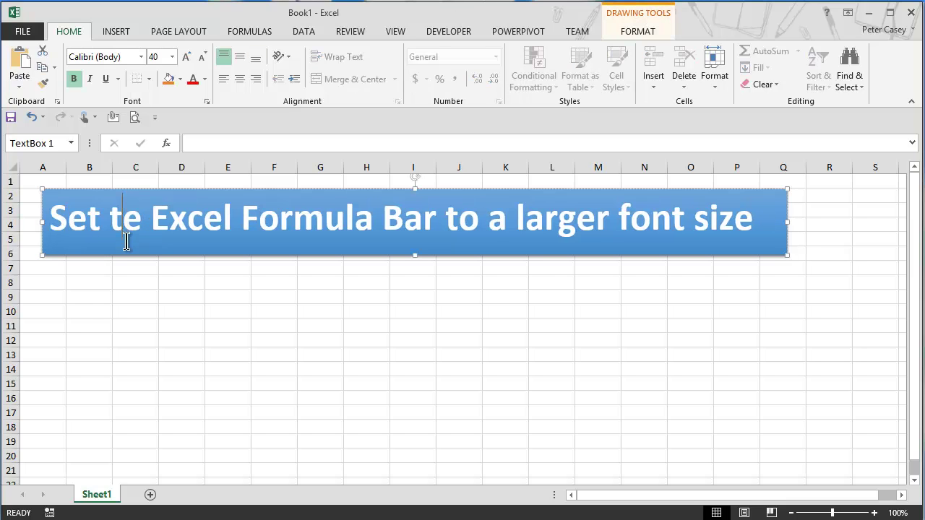
Step: Delete the title text box and enter 'asdfsdfdfg' in cell A1
click(114, 188)
key(Delete)
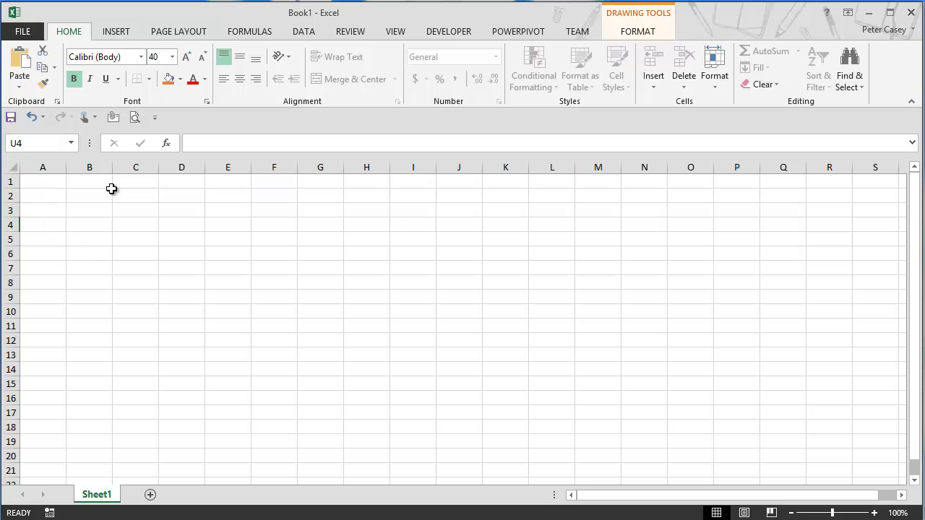
click(38, 182)
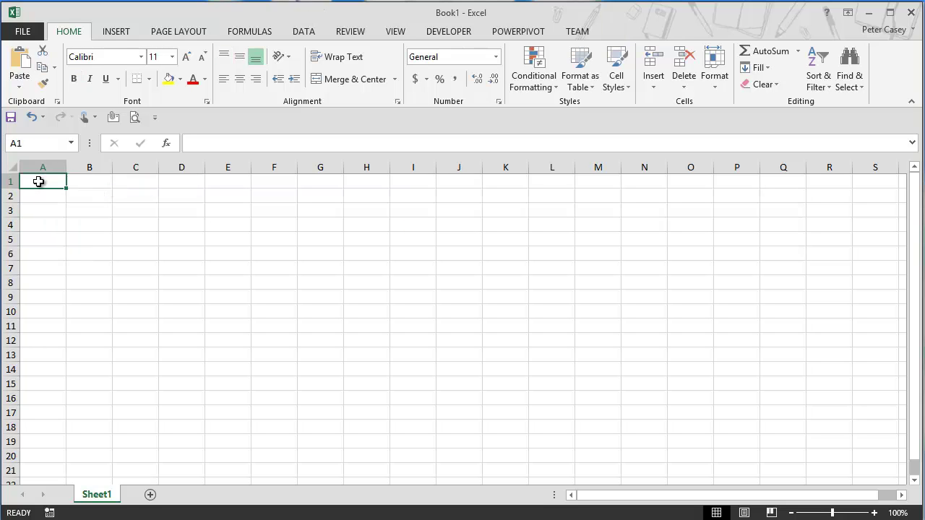
text(asdfsdf)
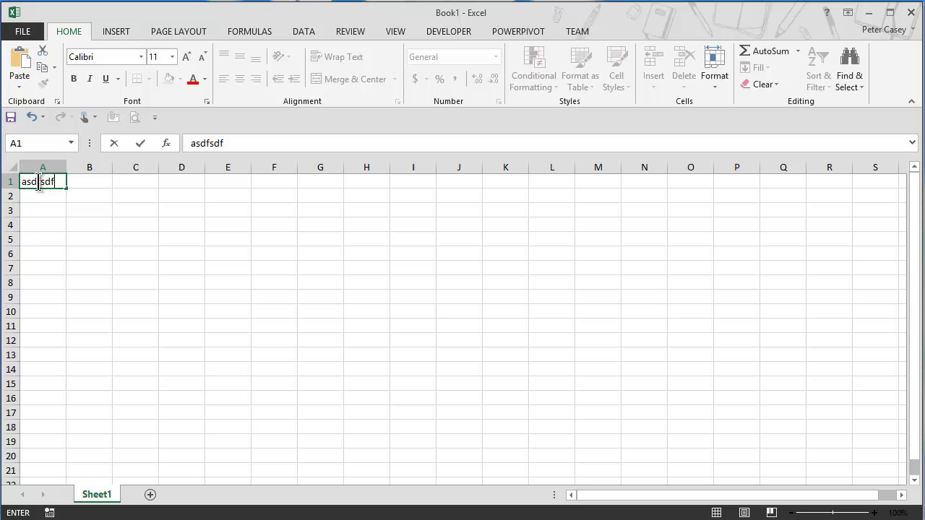
text(dfg)
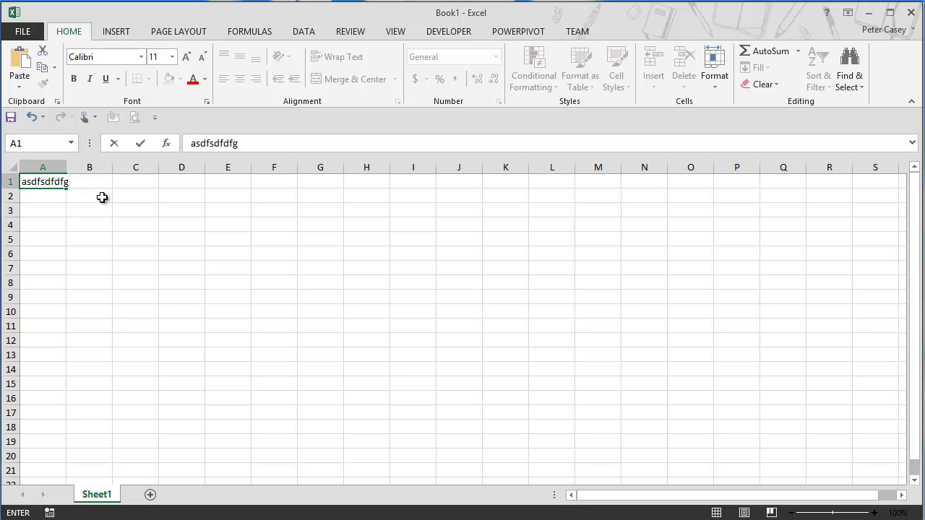
click(260, 144)
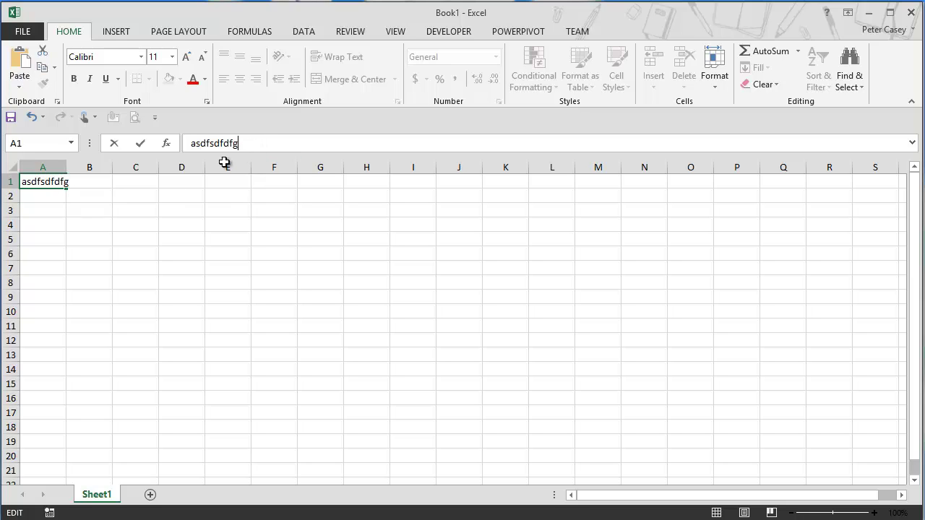
click(47, 199)
Step: Format cell A1's text at font size 20
click(44, 181)
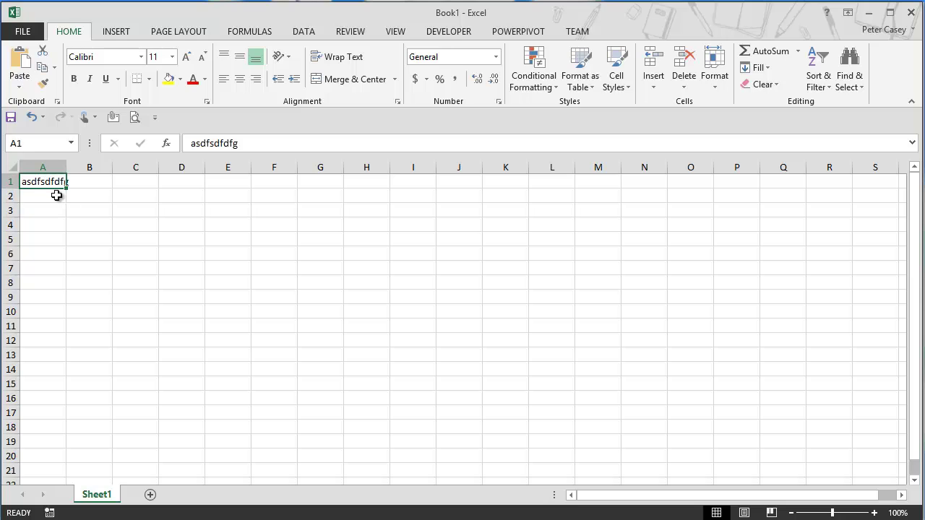
click(172, 57)
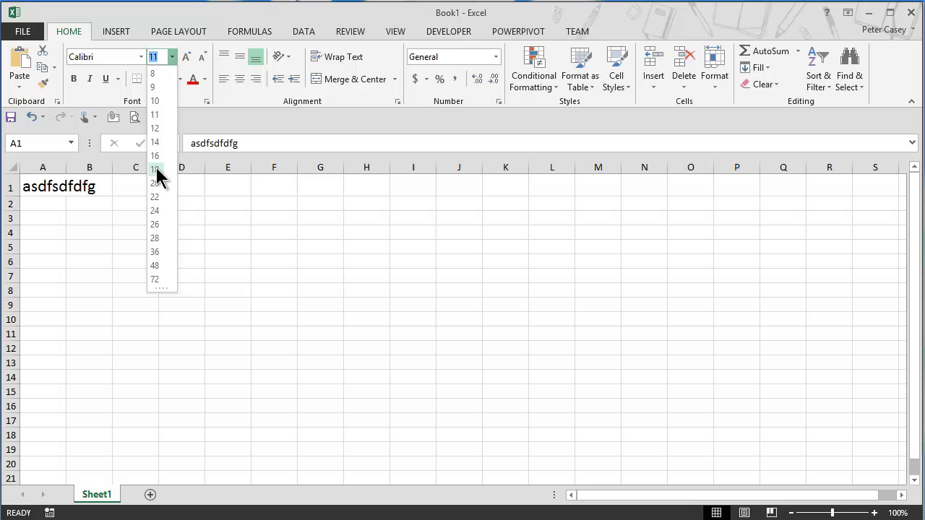
click(155, 182)
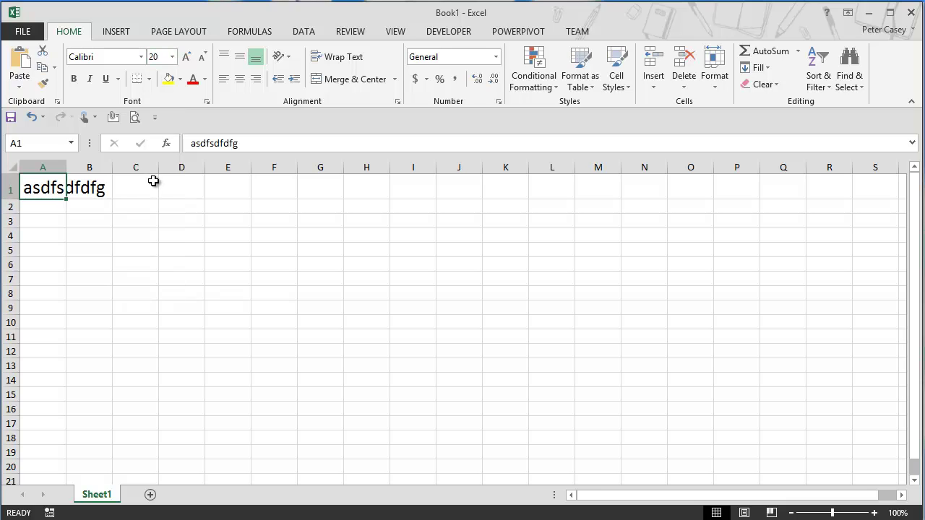
click(250, 144)
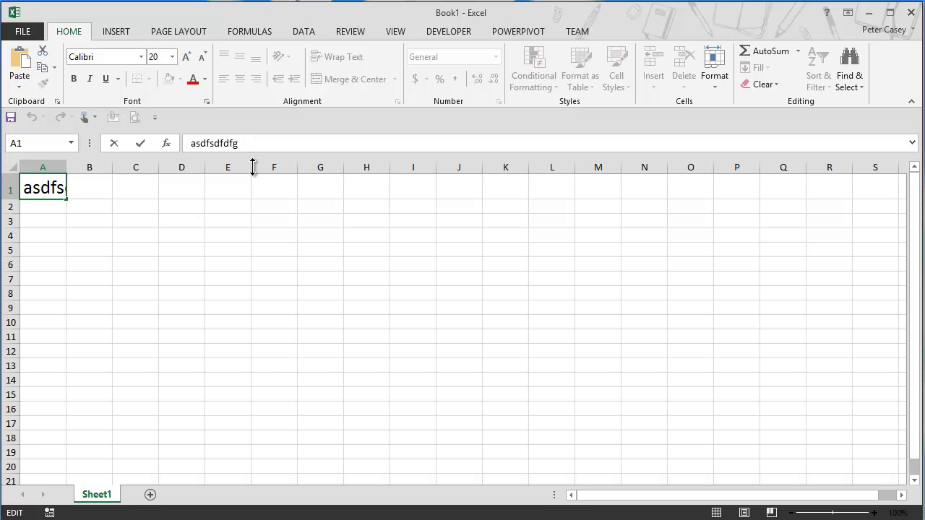
Step: Make the formula bar taller and try enlarging the font of its selected text
drag(253, 167, 253, 172)
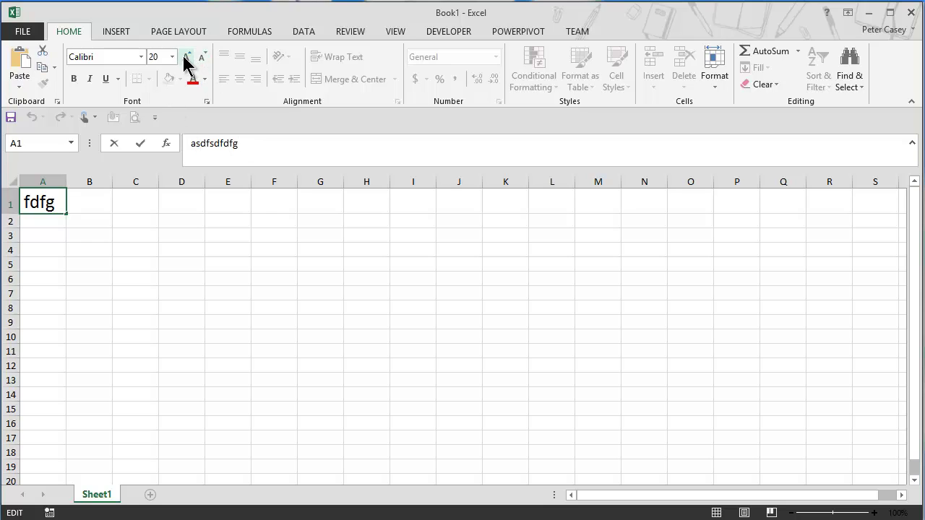
drag(241, 148, 190, 144)
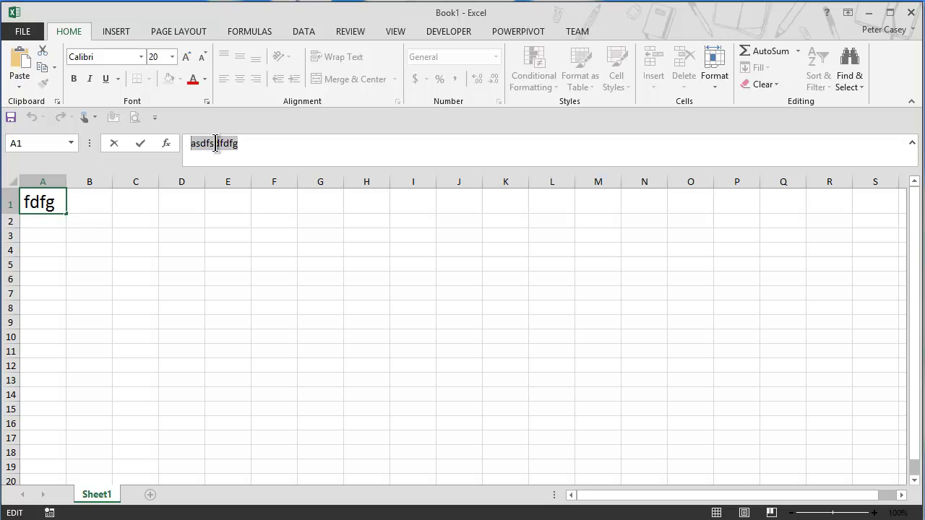
right_click(215, 144)
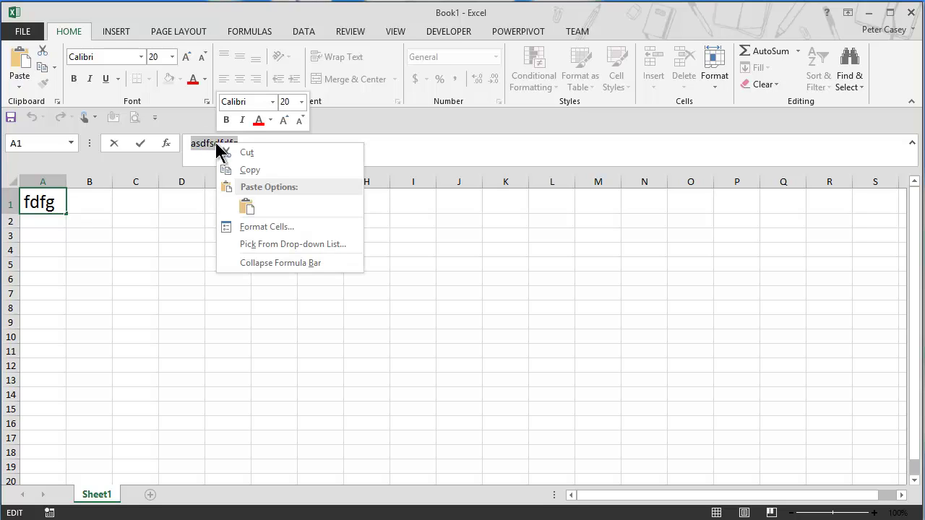
click(302, 107)
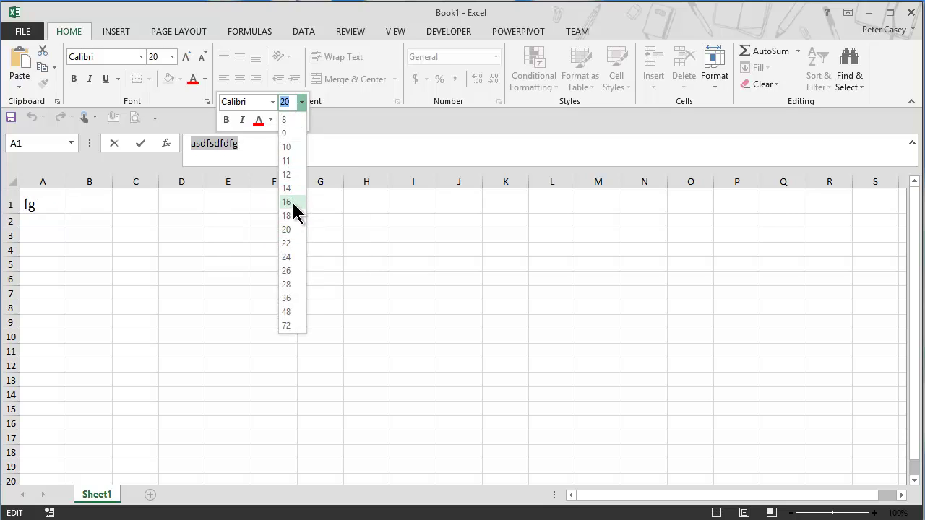
click(289, 230)
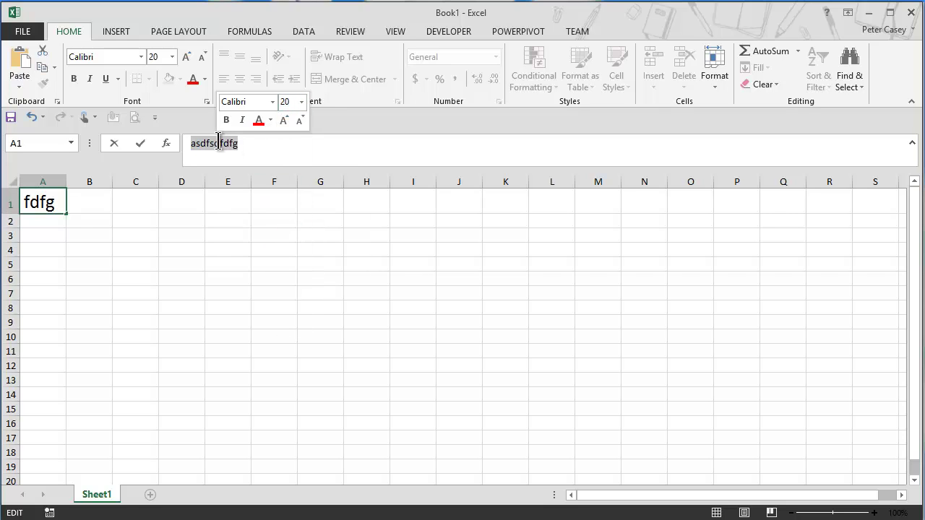
click(186, 58)
click(187, 58)
click(186, 58)
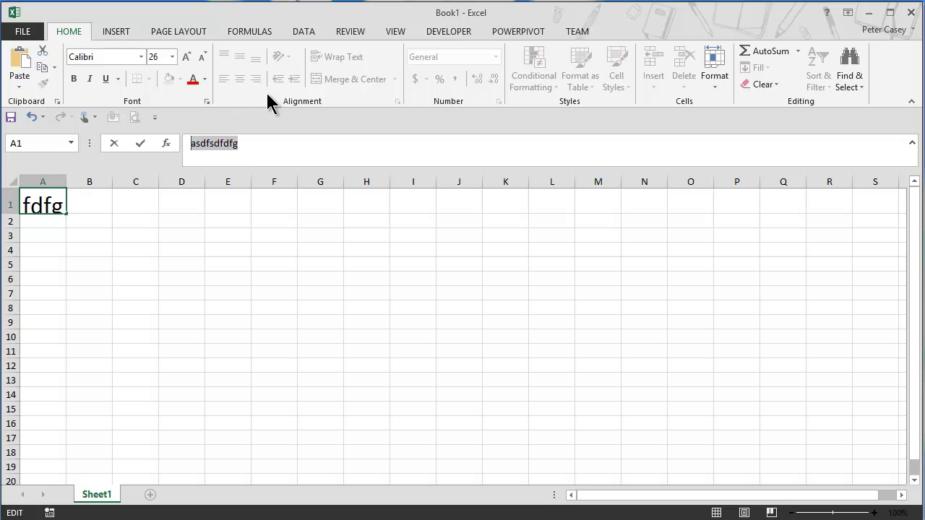
Step: Clear cell A1 and set the whole sheet's font size back to 11
key(BackSpace)
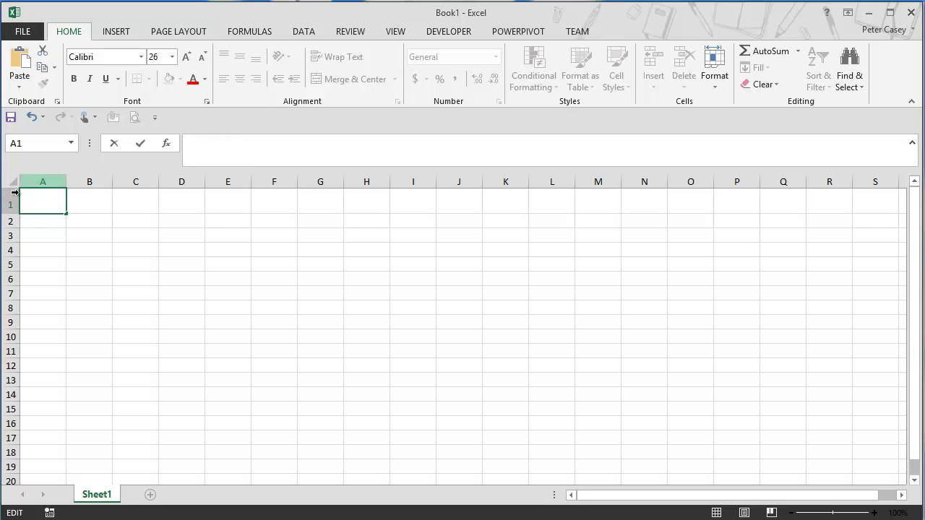
click(8, 183)
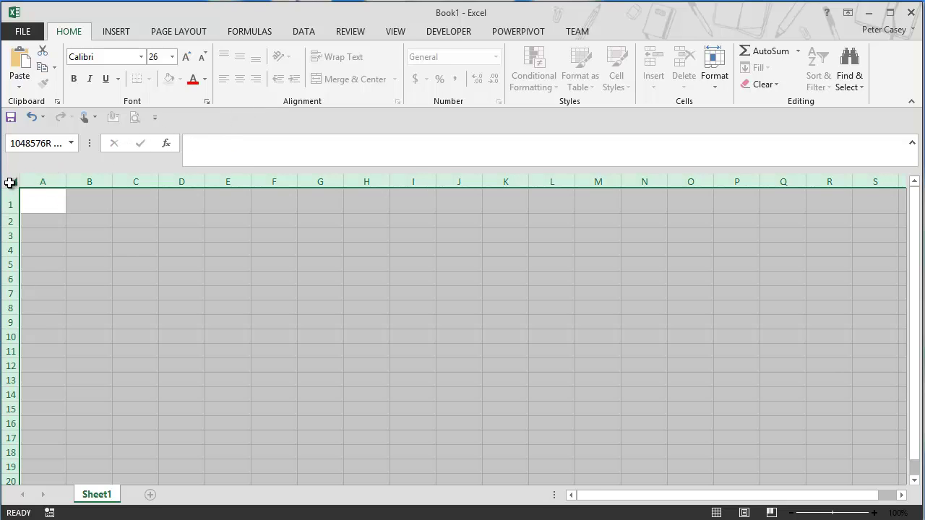
click(172, 56)
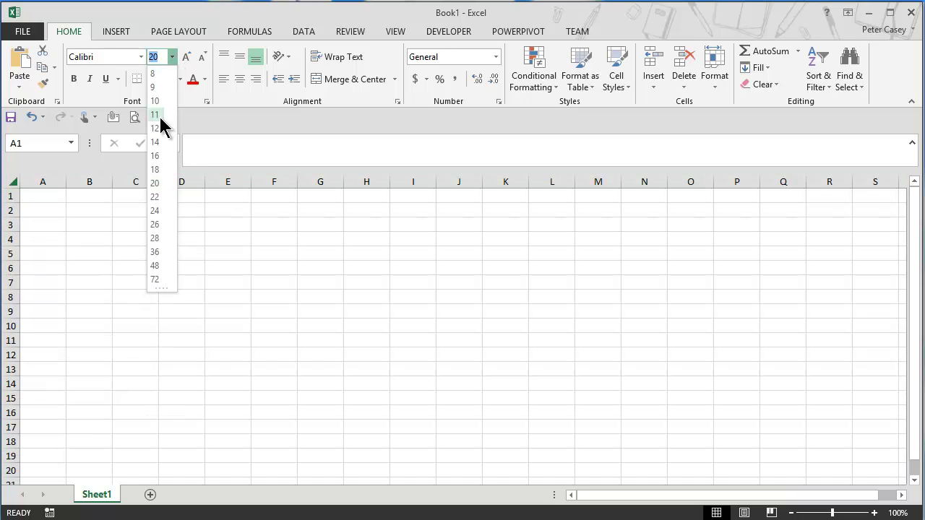
click(159, 114)
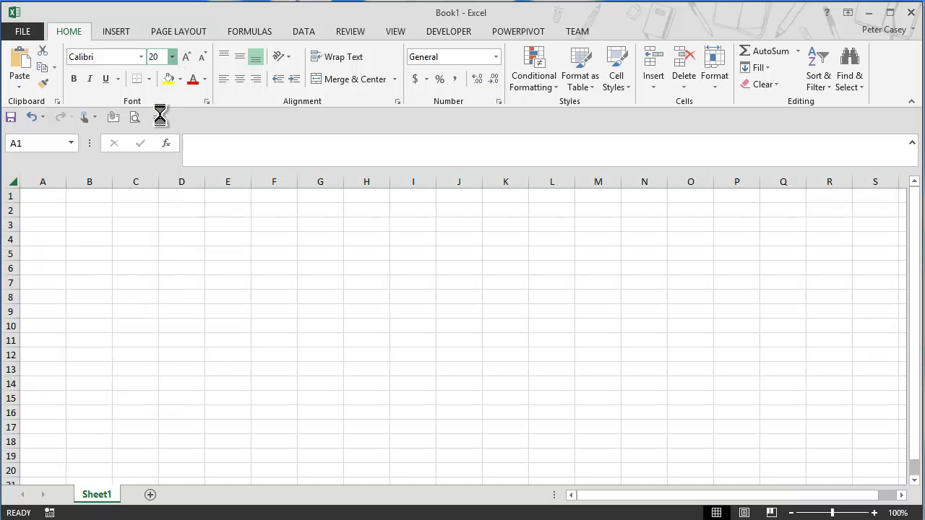
click(40, 196)
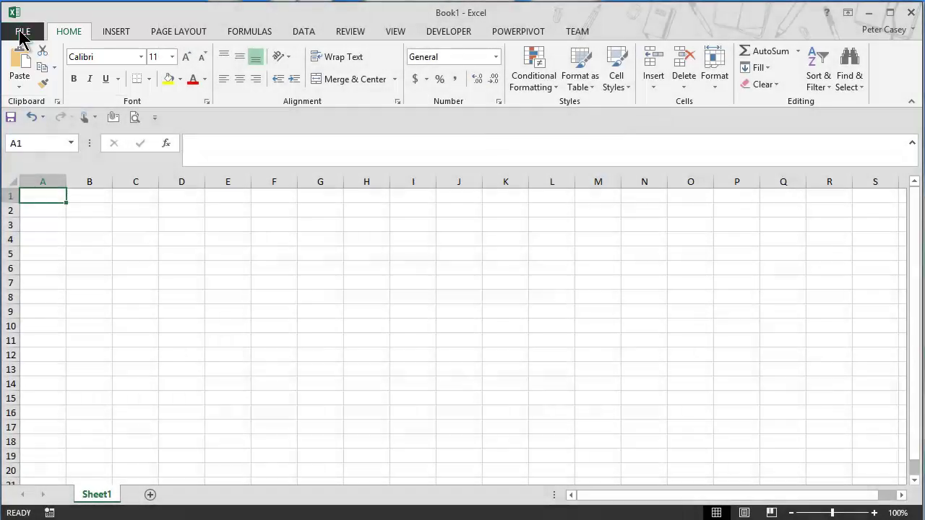
Step: In Excel Options > General, set the new-workbook font size to 20
click(21, 35)
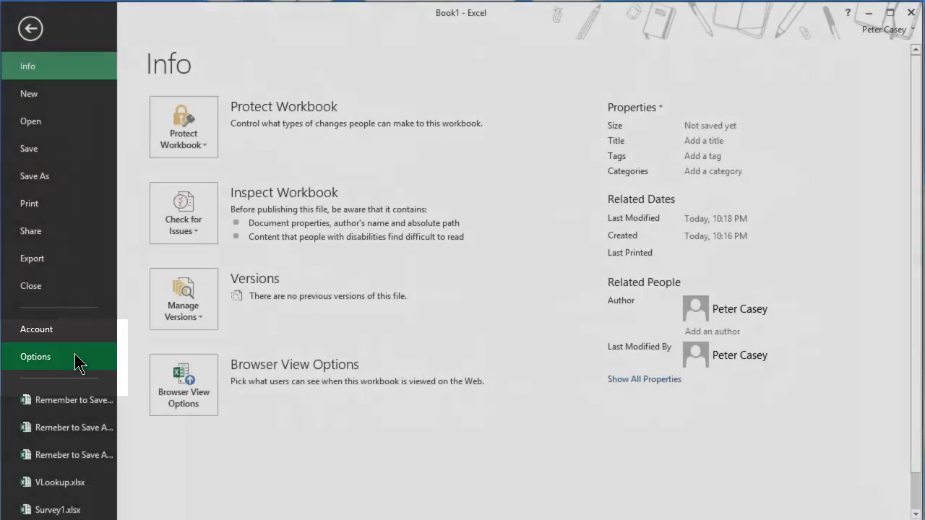
click(76, 361)
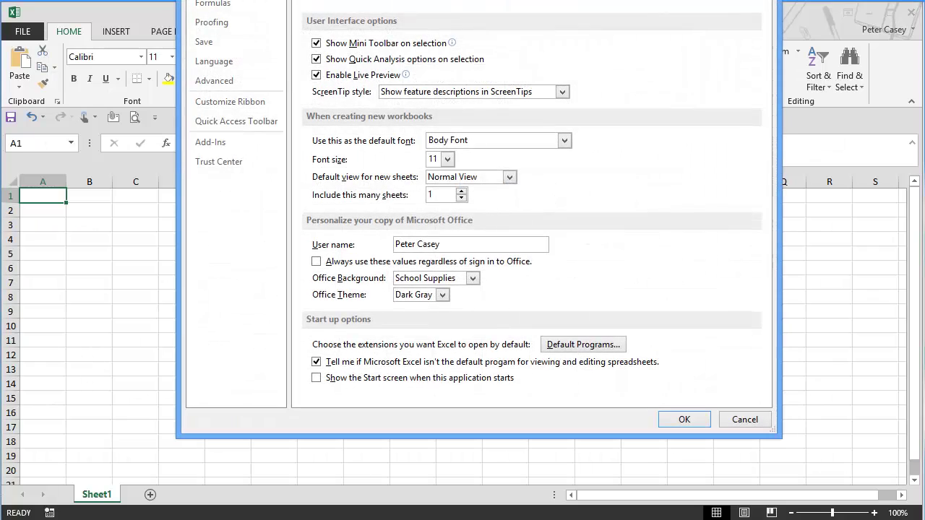
drag(299, 0, 273, 24)
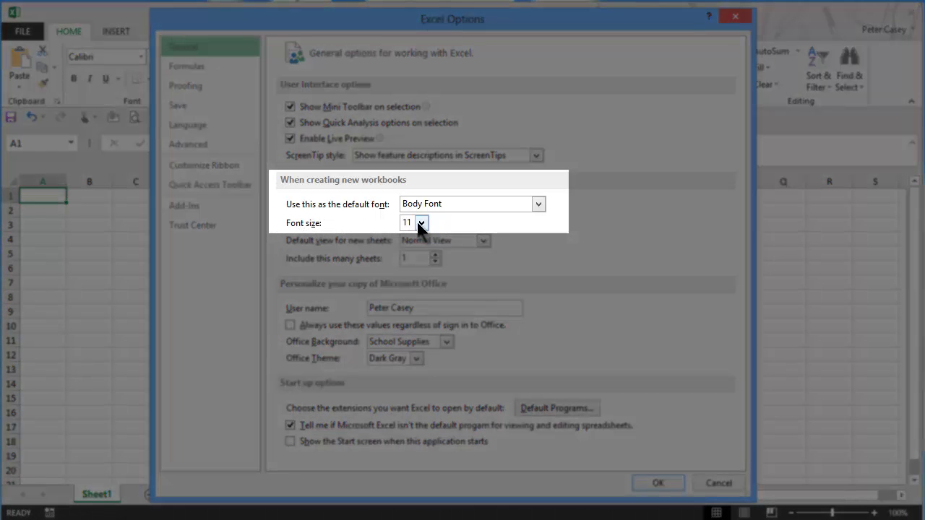
click(421, 224)
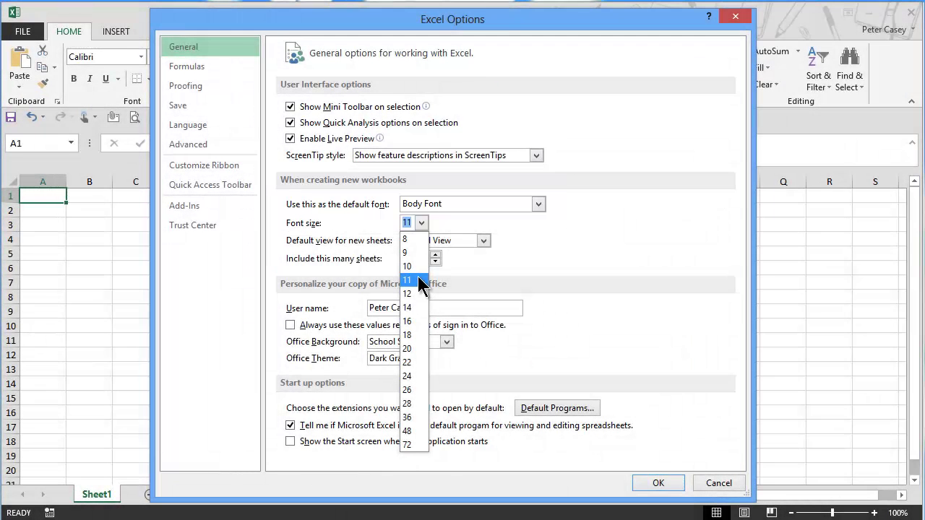
click(409, 349)
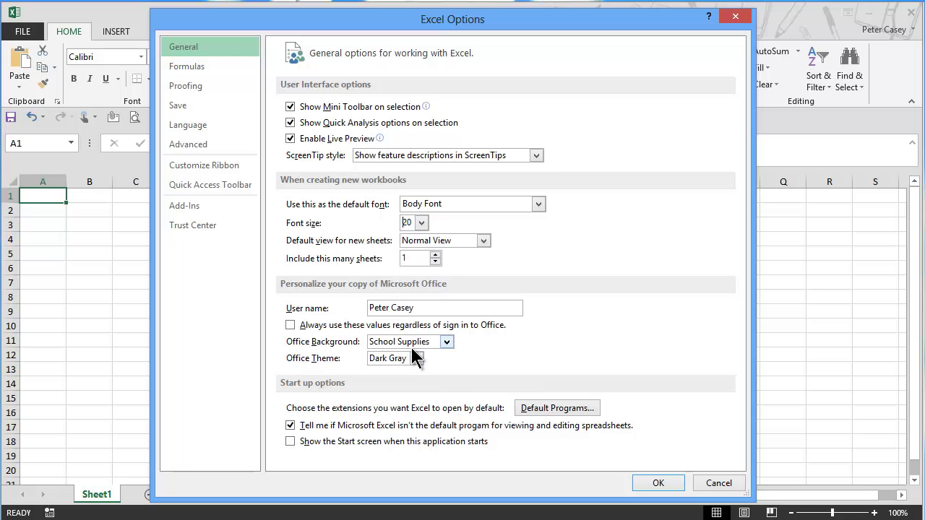
click(655, 481)
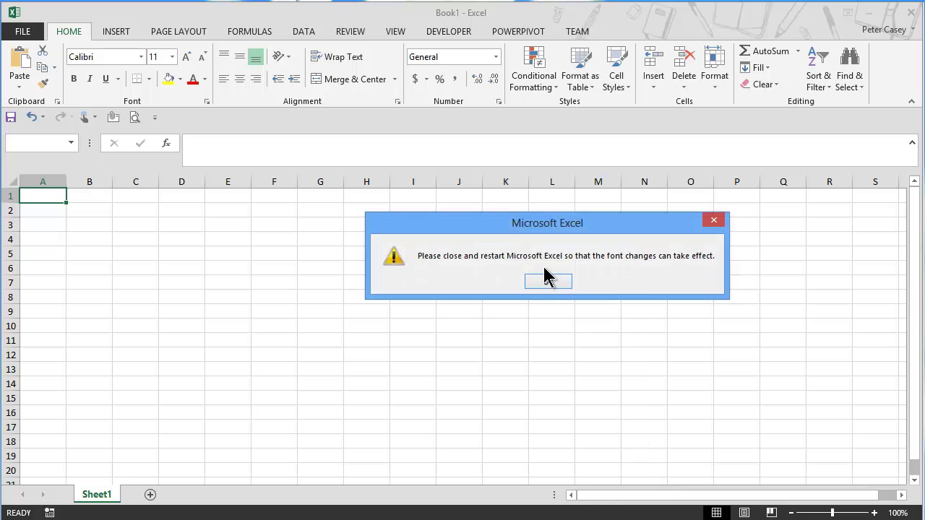
Step: Dismiss the restart notice and close Excel without saving Book1
click(548, 281)
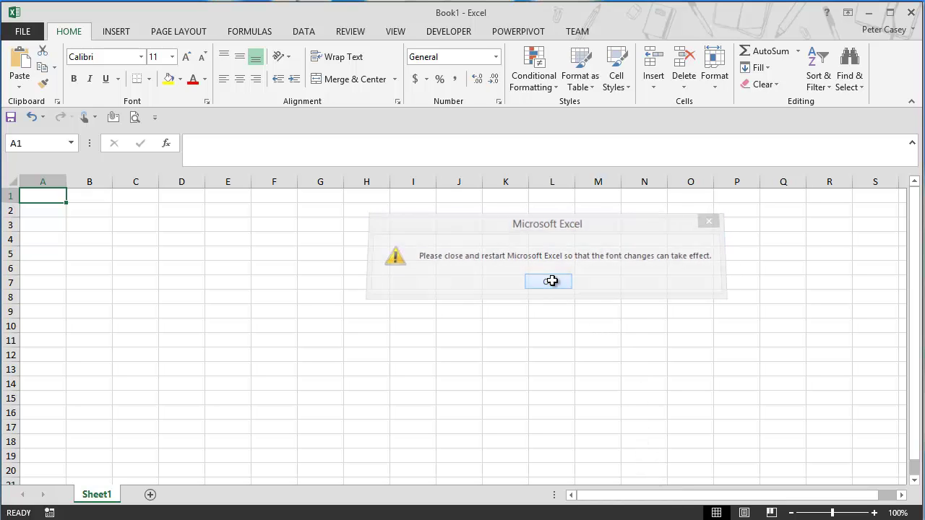
click(911, 12)
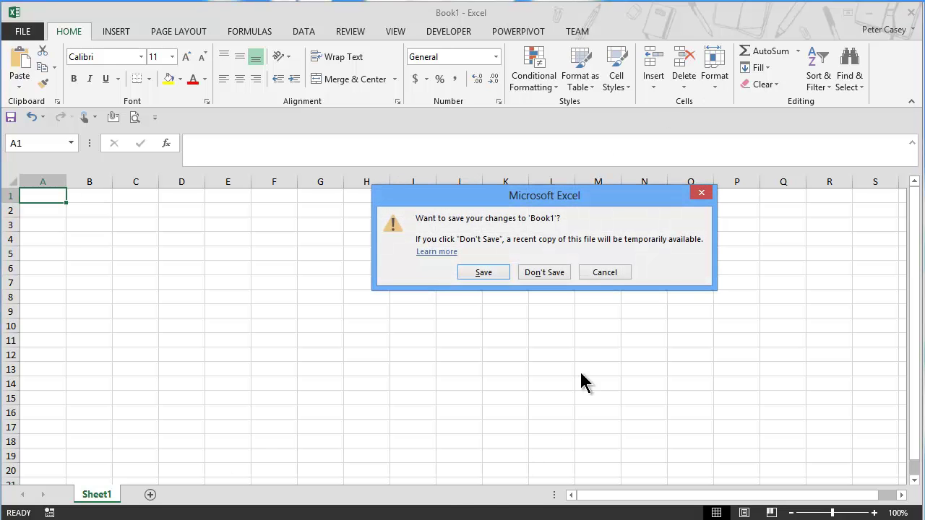
click(542, 272)
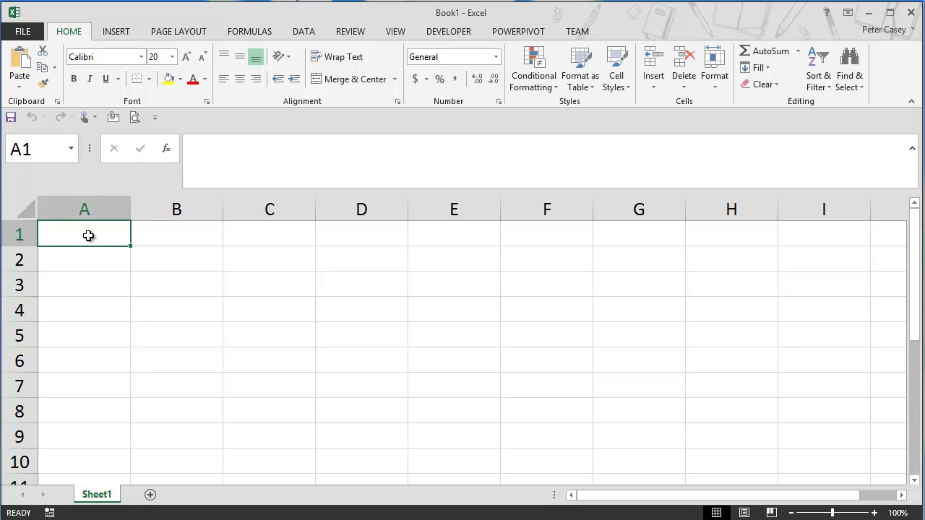
Step: Enter 'asdfhlkjs sadfsdf' in A1, shrink the whole sheet to 11 points, then inspect A1's text
text(asdfhlkj)
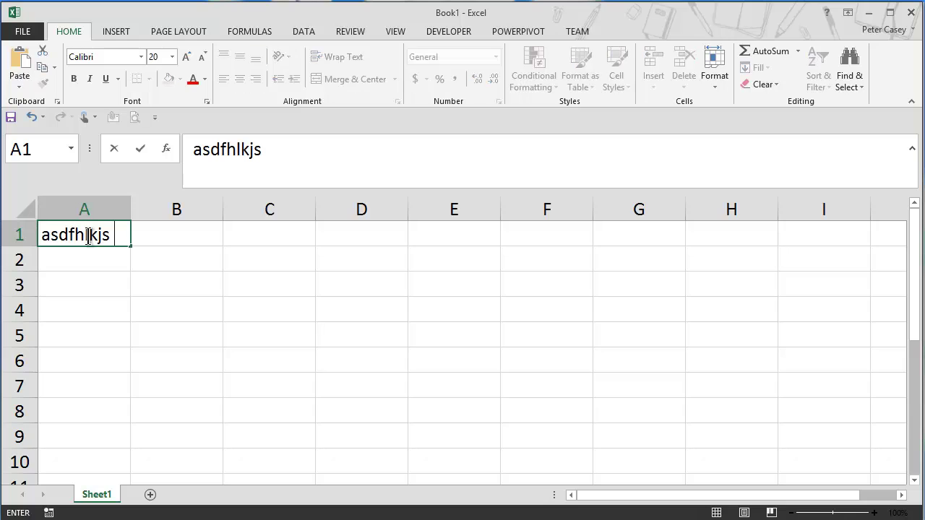
text(s sadfsdf)
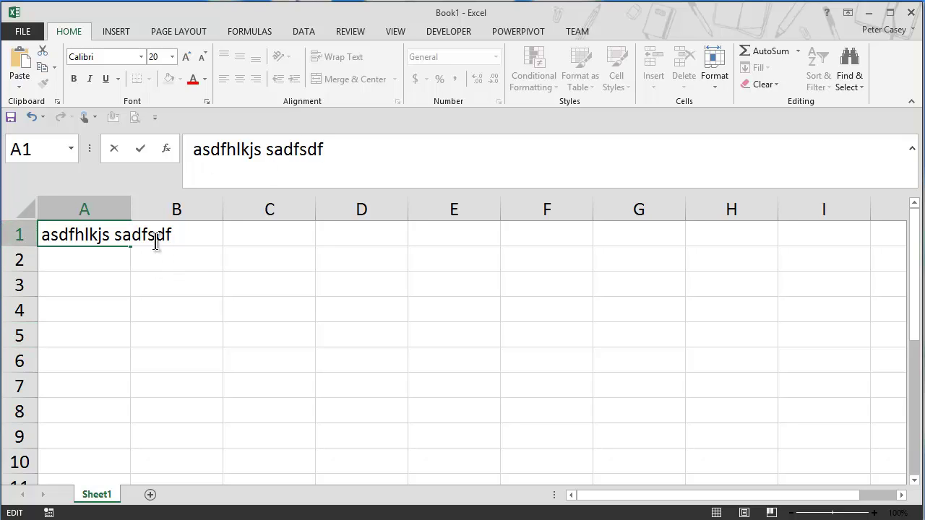
click(22, 210)
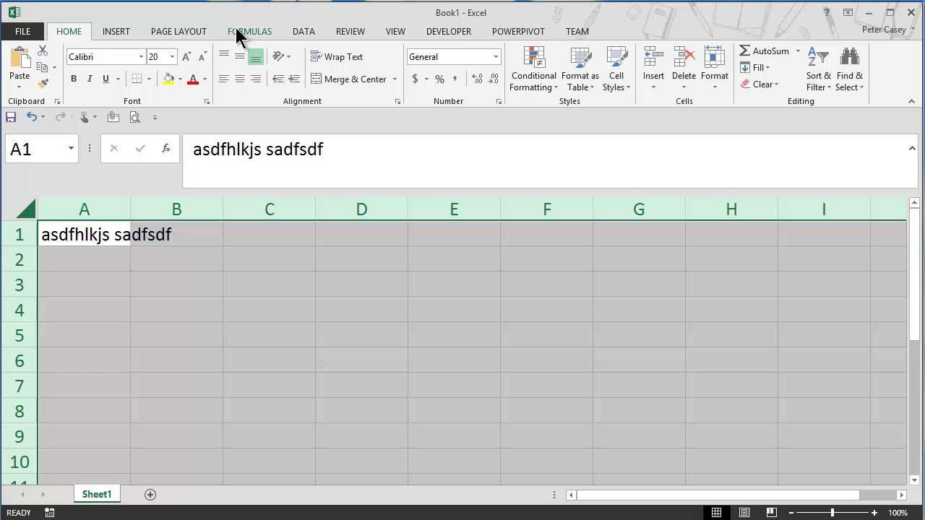
click(203, 58)
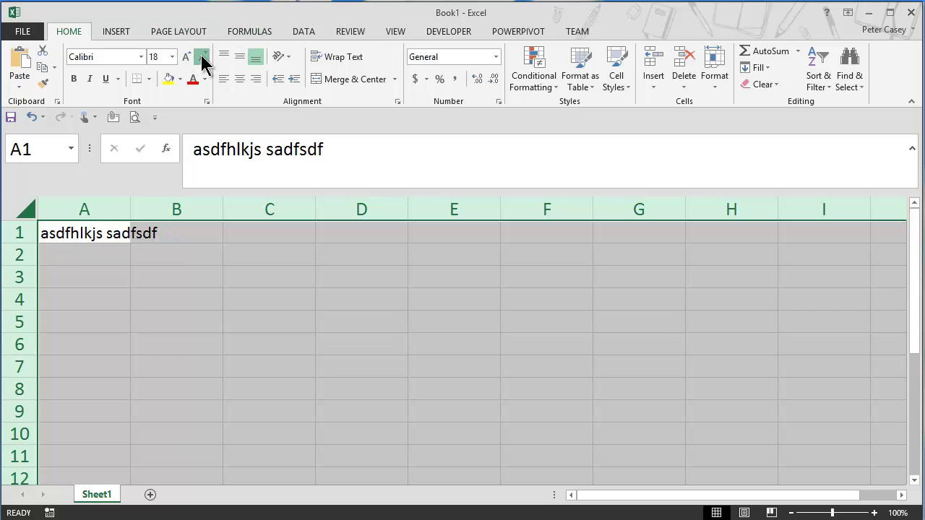
click(202, 57)
click(202, 57)
click(202, 57)
click(203, 57)
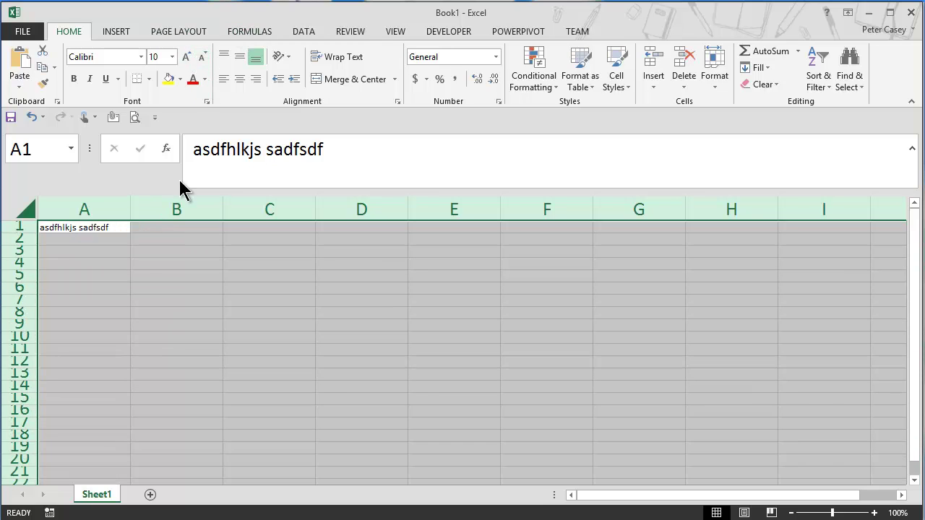
click(203, 56)
click(186, 57)
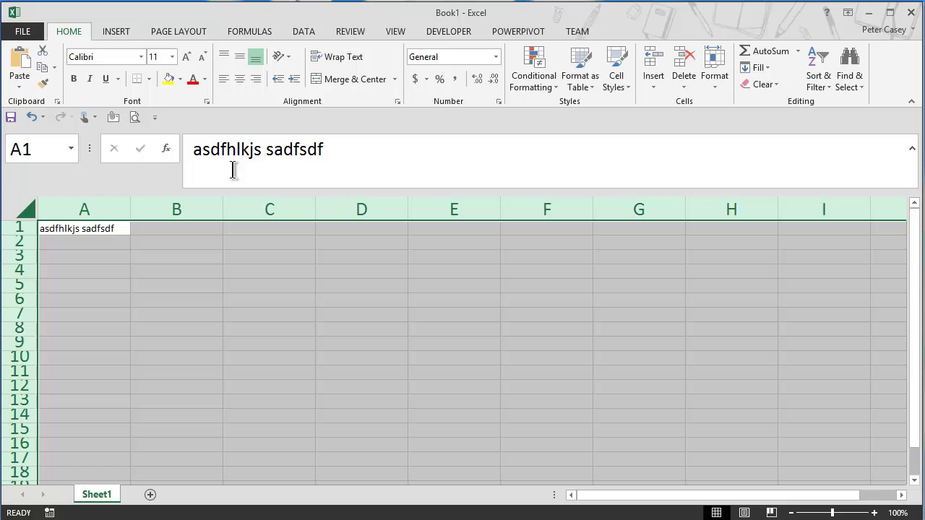
drag(329, 149, 193, 149)
double_click(73, 228)
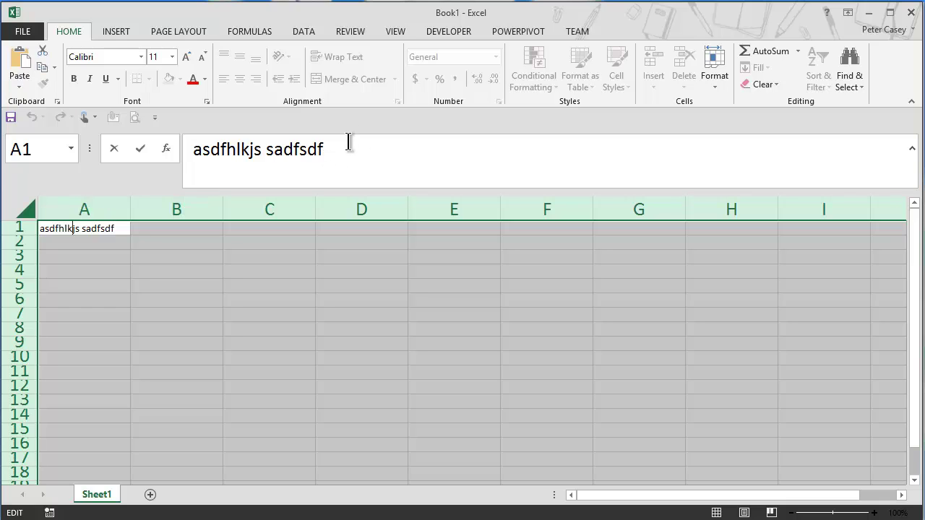
Step: Open VLookup.xlsx from the Recent Workbooks list
click(22, 32)
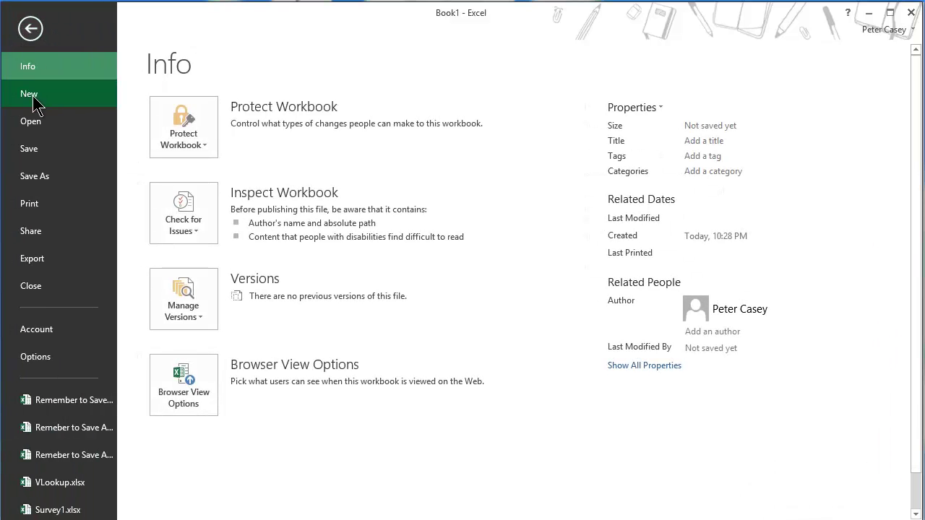
click(32, 123)
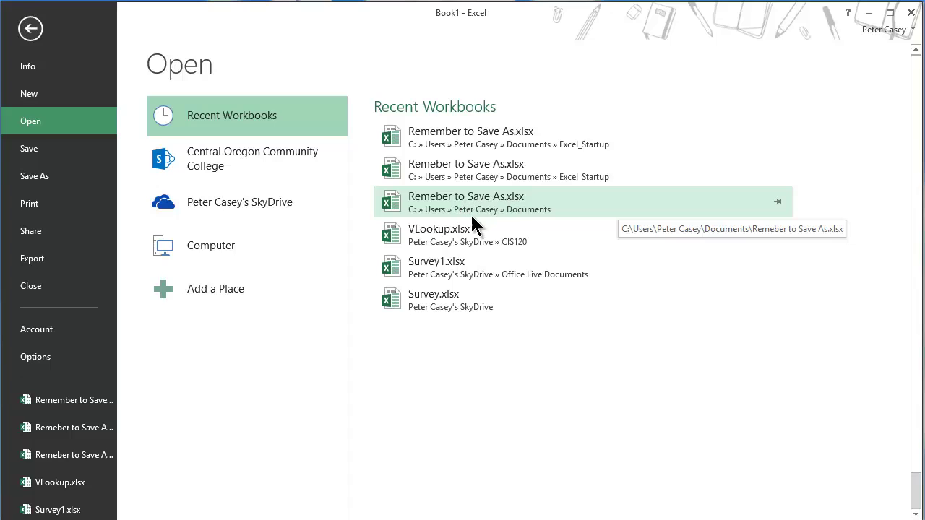
click(434, 232)
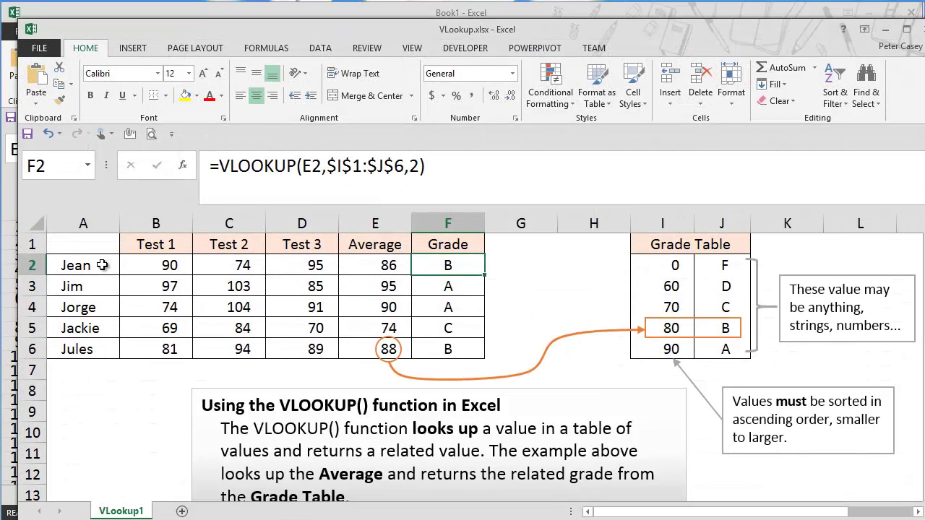
Step: Select cells A2, the Test 1 header in B1, and C2 in VLookup.xlsx
click(79, 265)
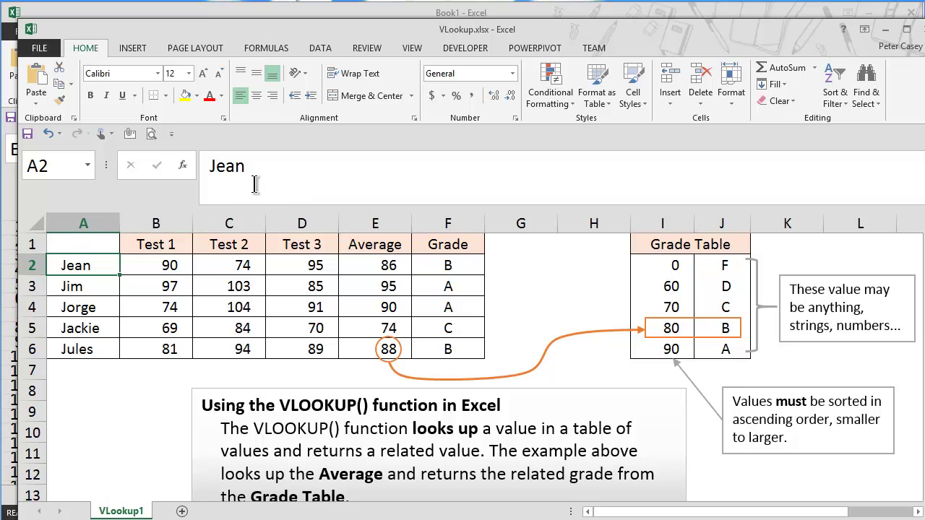
click(174, 248)
click(309, 167)
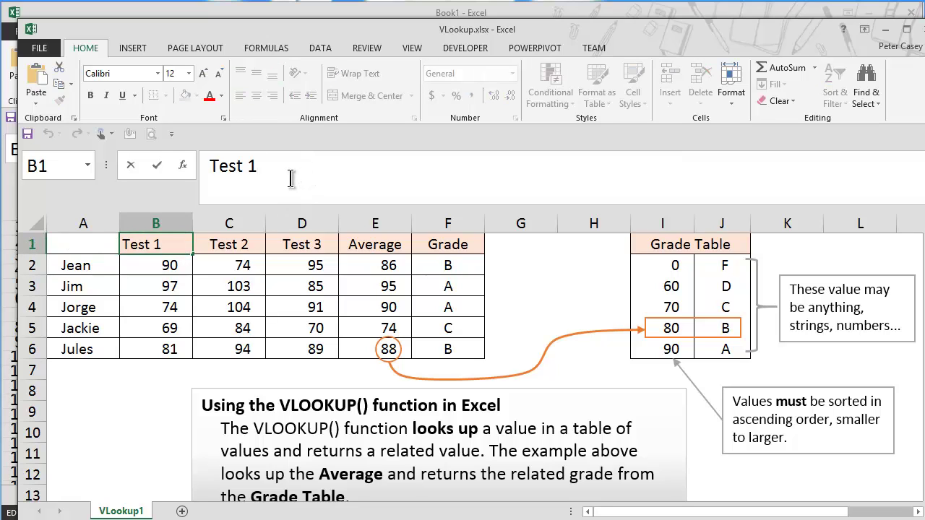
click(230, 269)
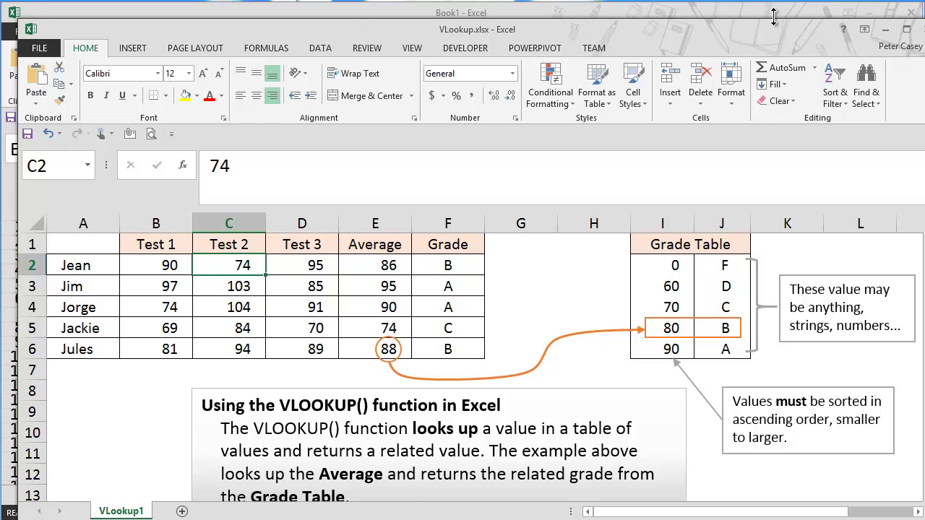
Step: Close VLookup.xlsx without saving and show Book1's File Info page
click(919, 29)
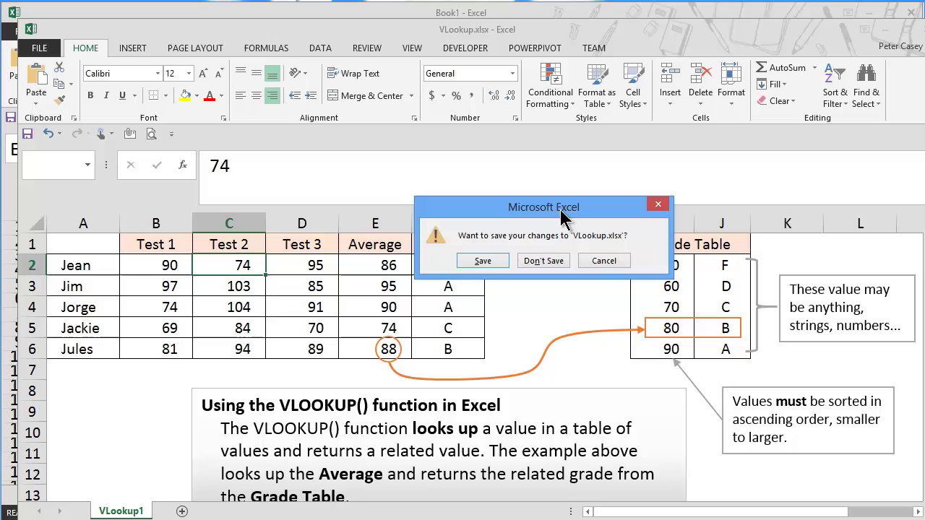
click(543, 261)
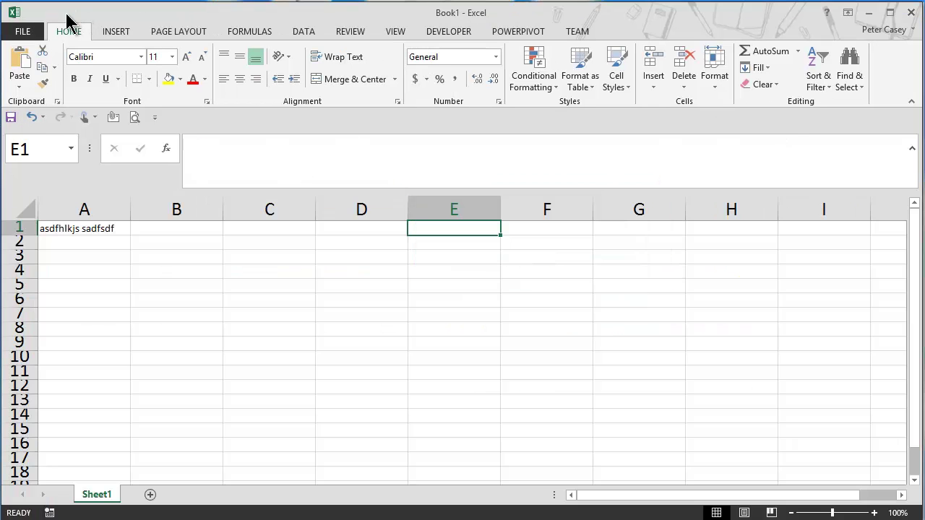
click(22, 35)
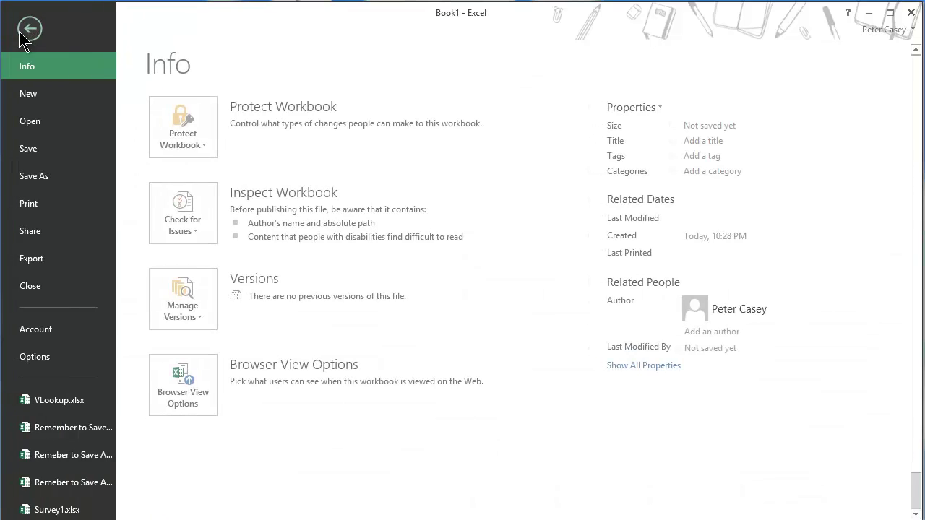
Step: In Excel Options > General, set the new-workbook font size back to 11
click(35, 357)
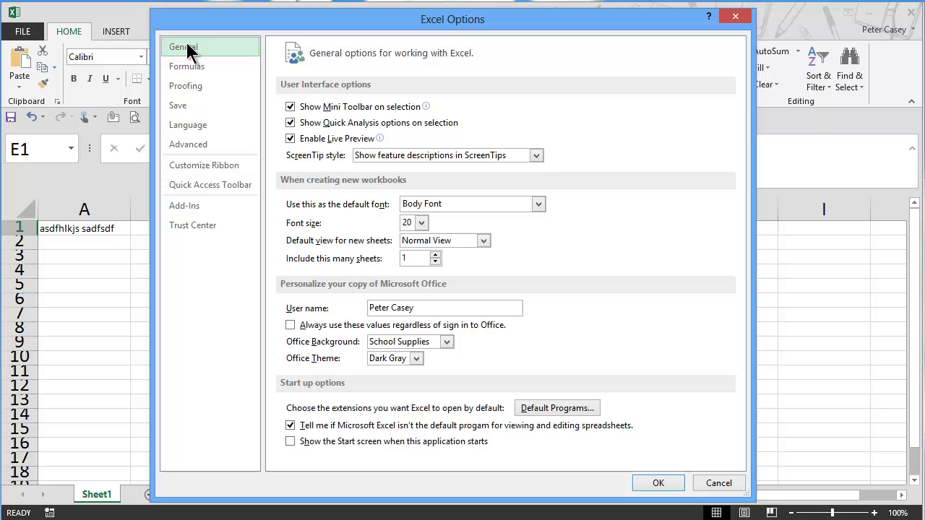
click(424, 220)
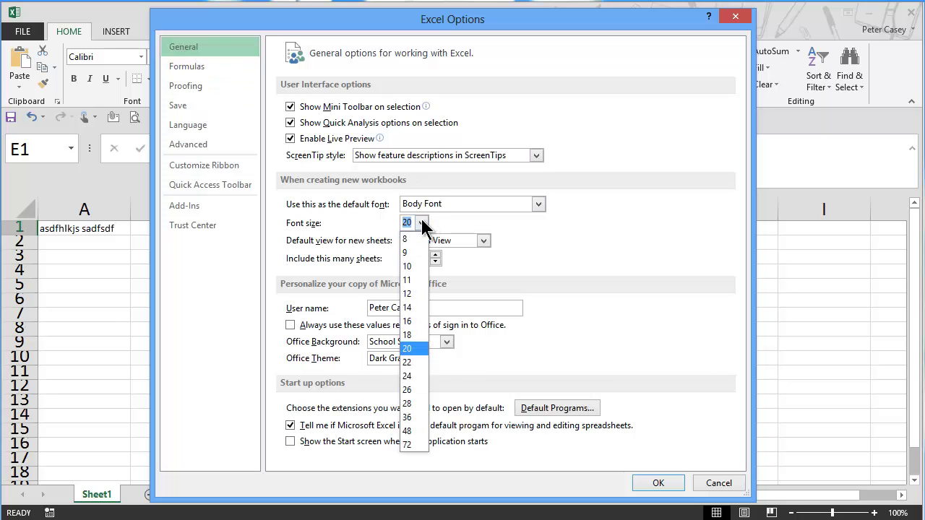
click(408, 281)
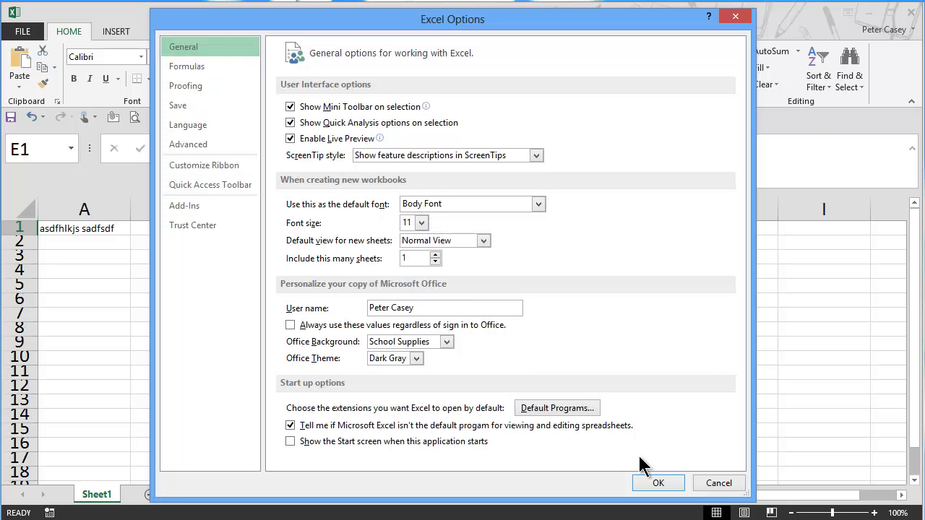
click(658, 481)
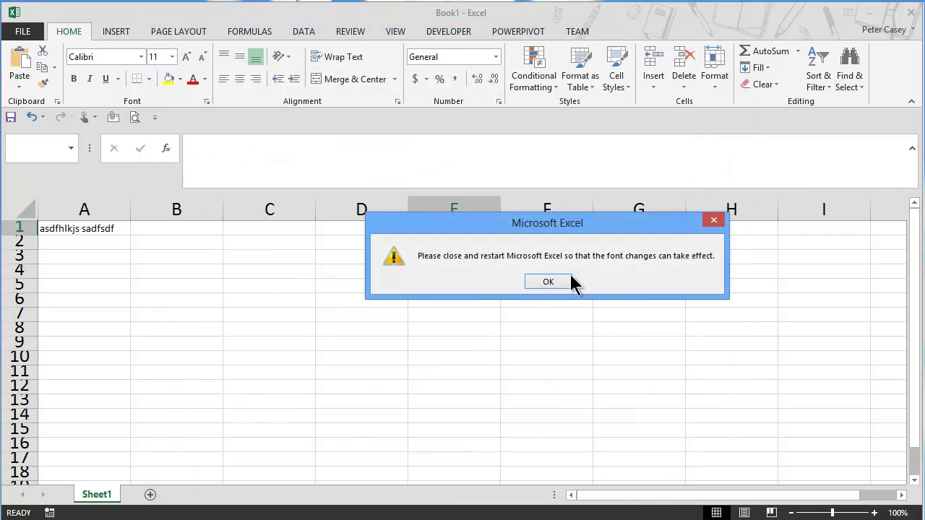
Step: Acknowledge the restart notice and close Excel without saving Book1
click(549, 282)
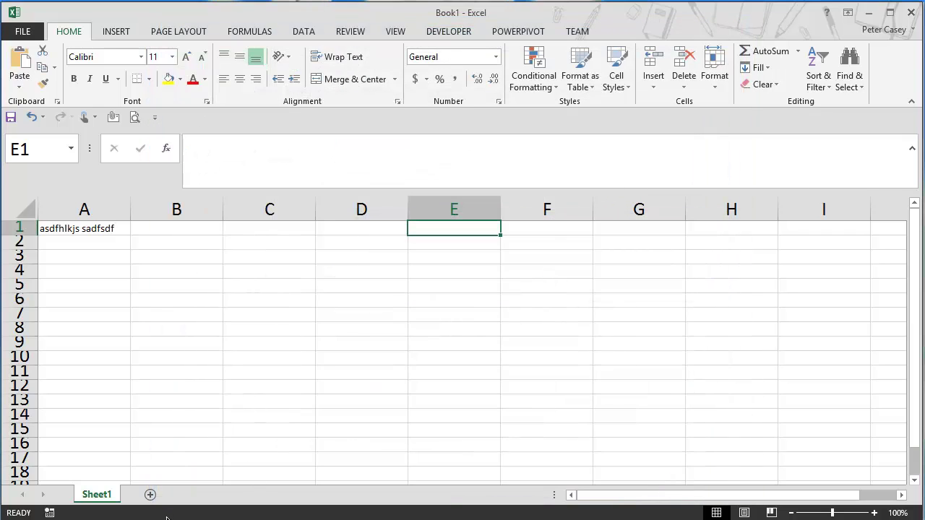
click(911, 12)
click(545, 260)
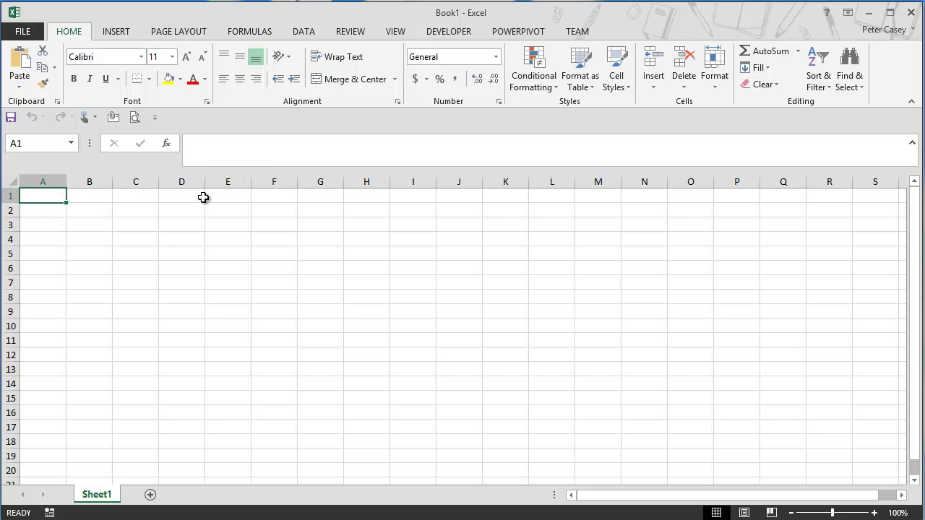
Step: Start Save As for the workbook and browse to the Documents library
click(25, 36)
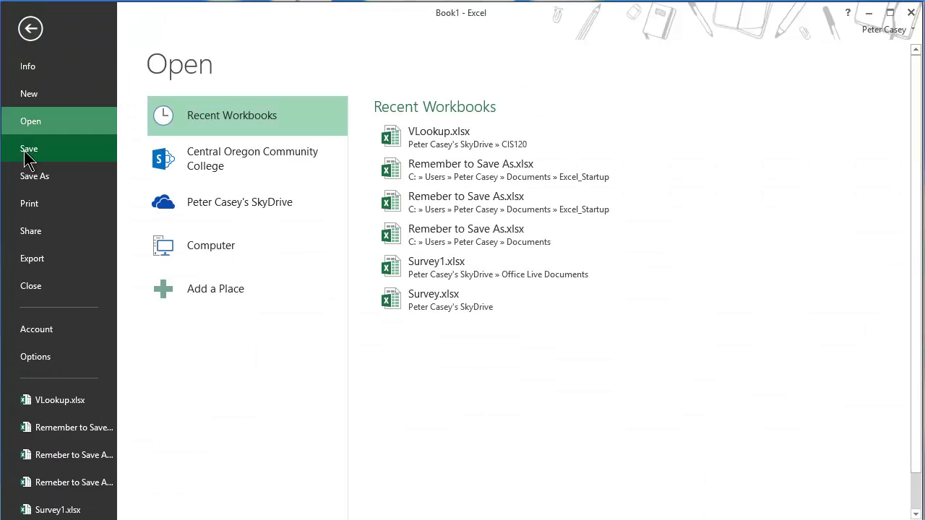
click(28, 178)
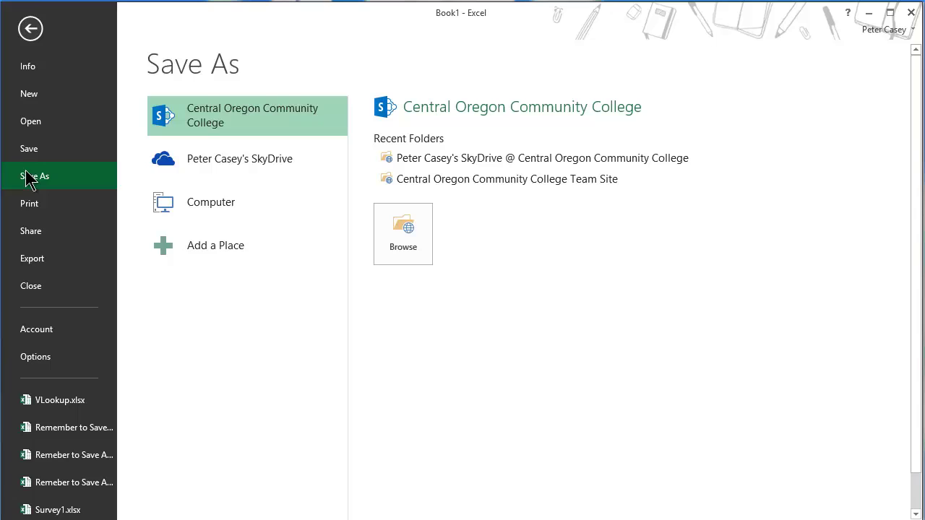
click(405, 227)
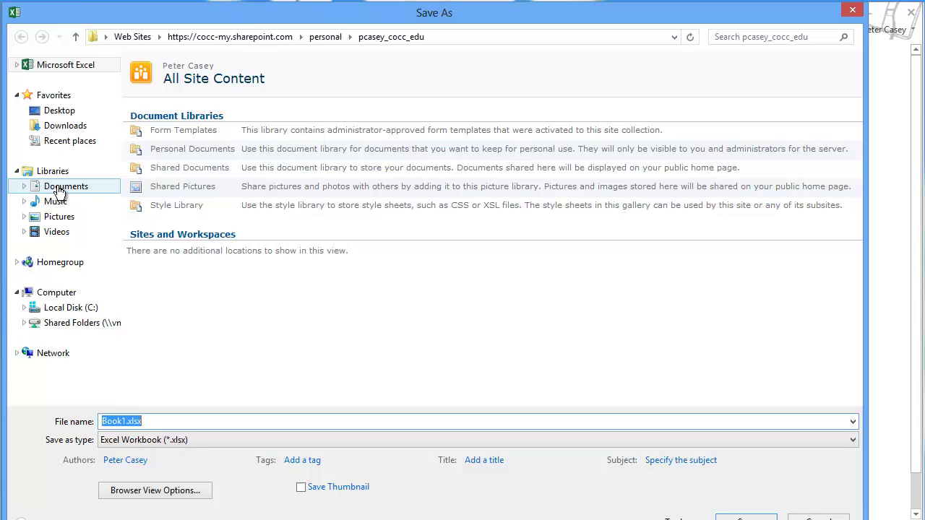
click(61, 189)
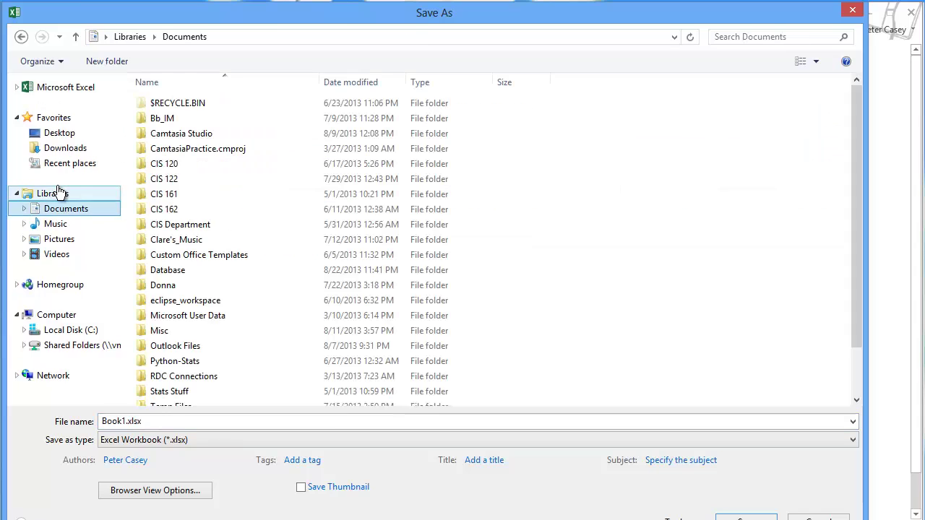
Step: Create an 'Excel Startup' folder in Documents and save Book1.xlsx inside it
click(112, 63)
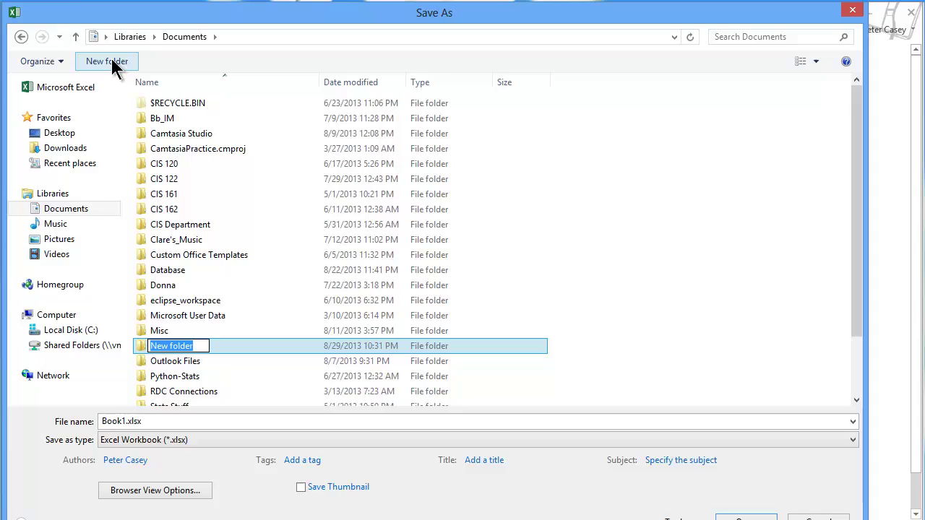
text(Excel Startup)
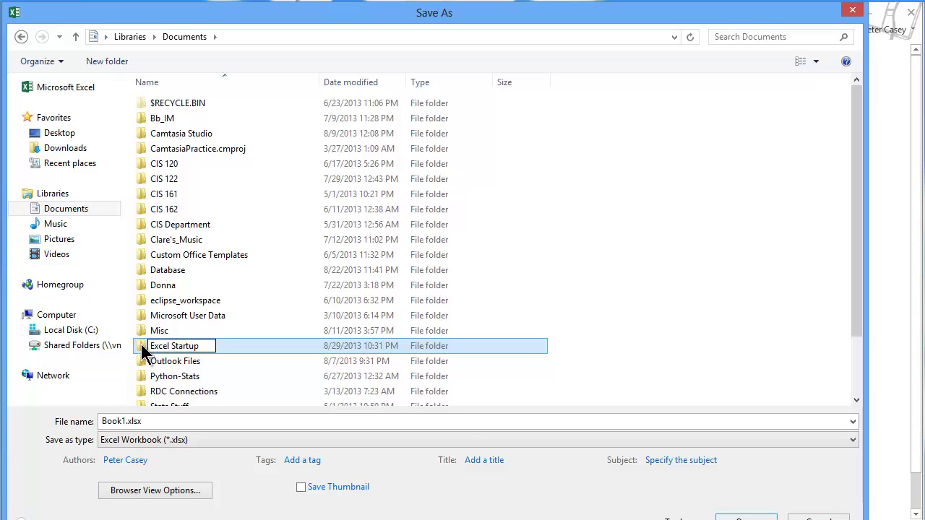
key(Return)
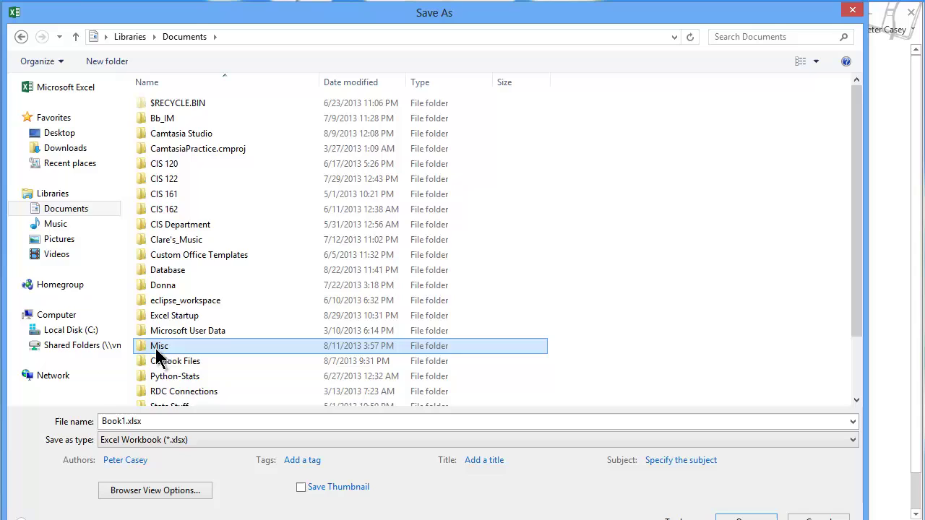
double_click(159, 316)
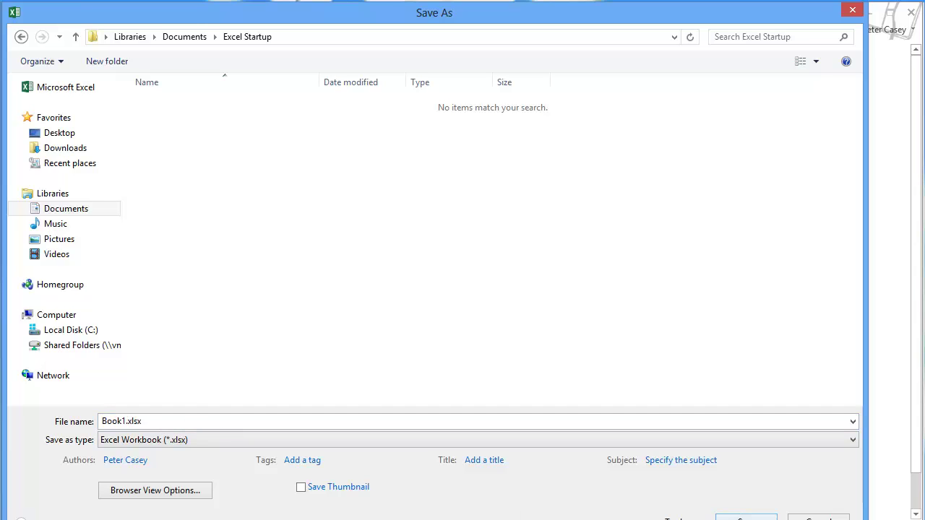
click(746, 517)
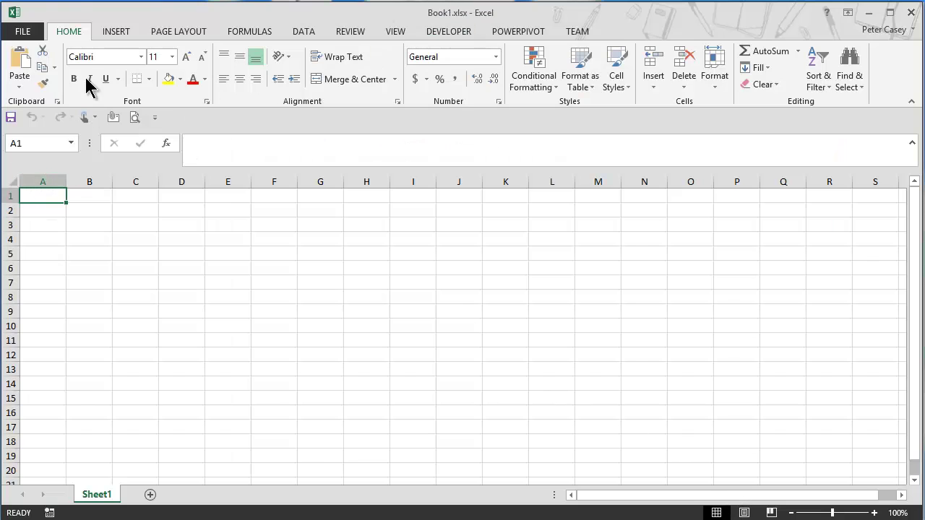
Step: In Excel Options, set the default font size for new workbooks to 20 and acknowledge the restart notice
click(23, 32)
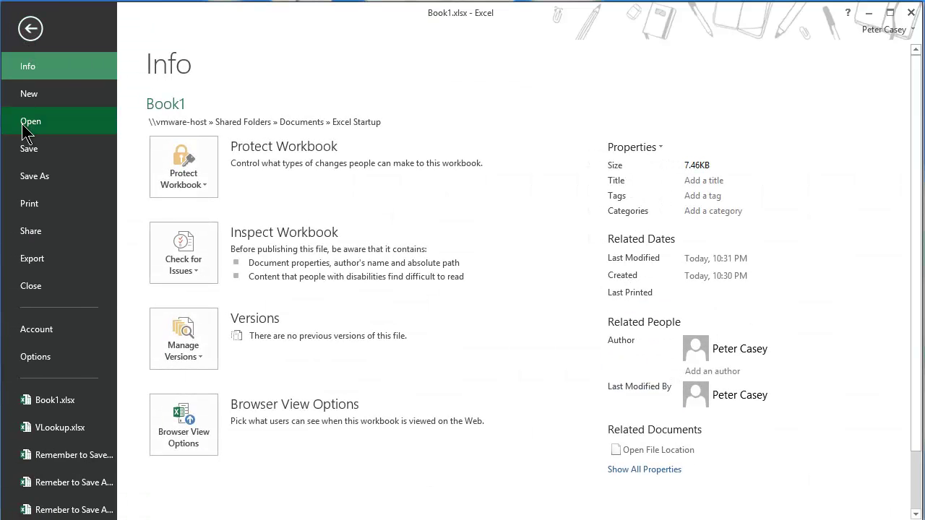
click(29, 358)
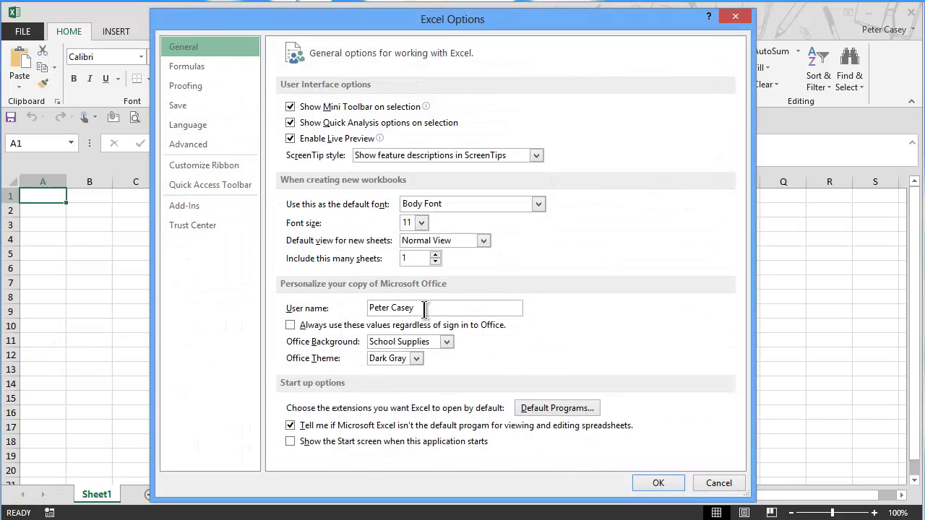
click(422, 224)
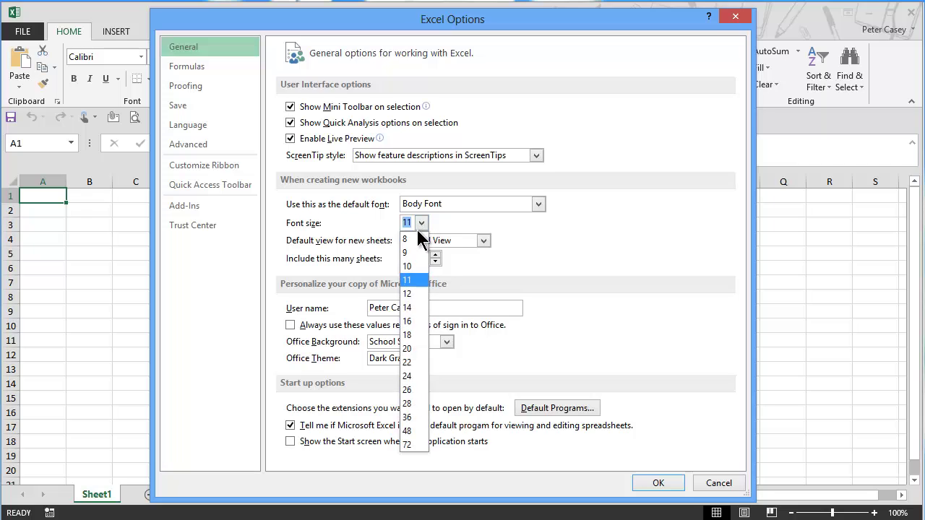
click(408, 349)
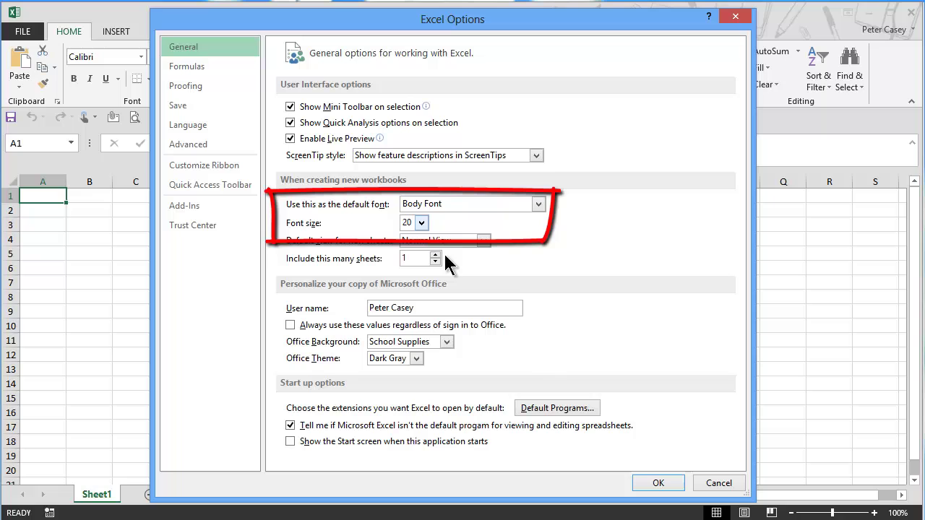
click(659, 483)
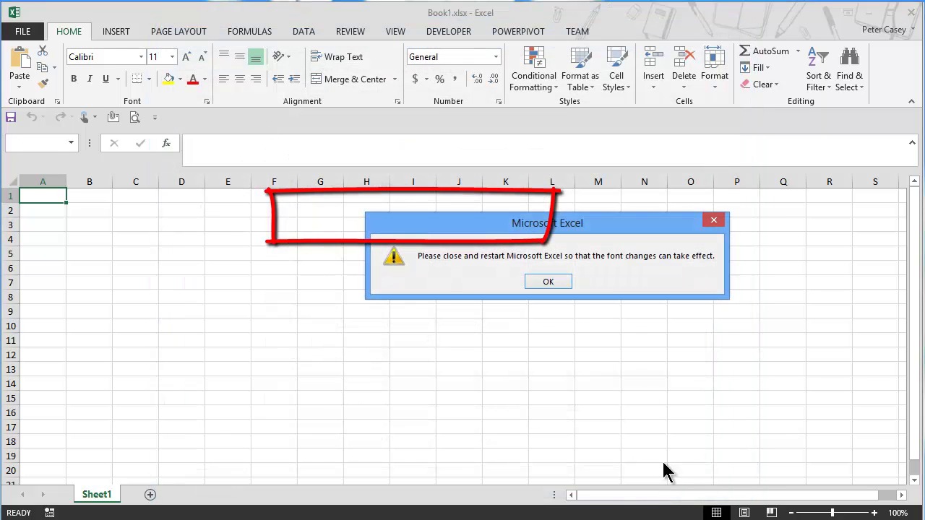
click(549, 282)
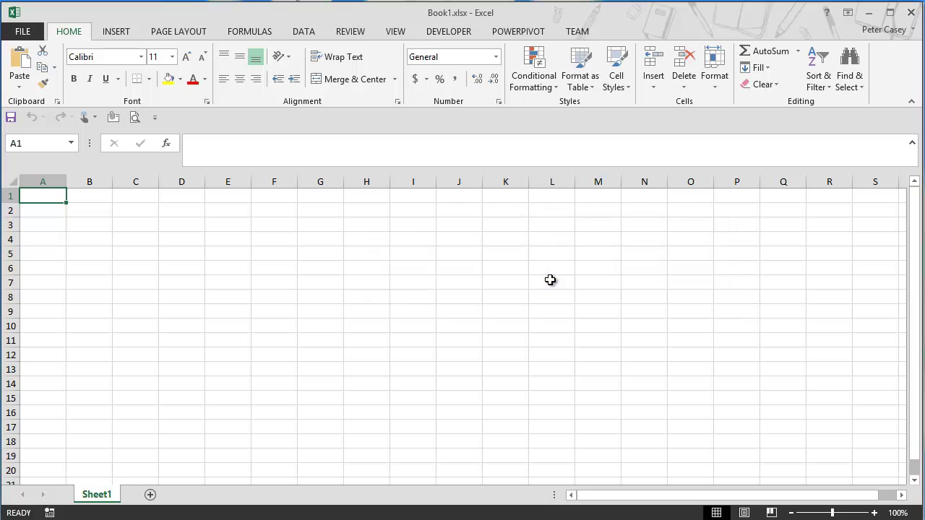
Step: Restart Excel so Book1 opens in 20-point Calibri, then switch to File Explorer
click(911, 13)
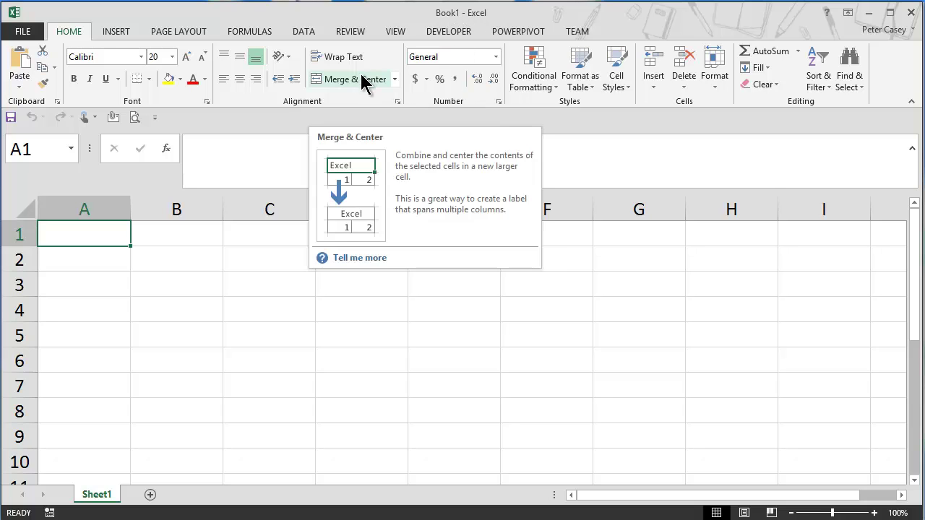
key(alt+Tab)
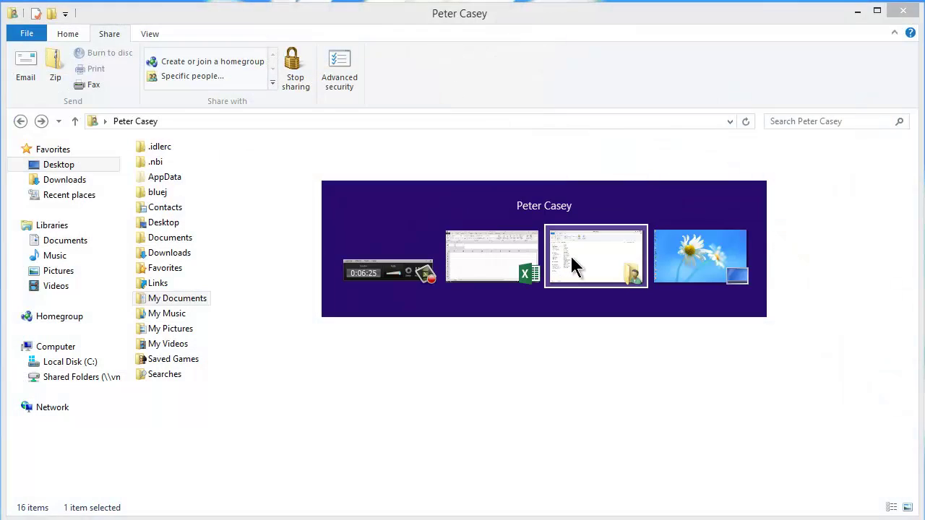
Step: In Documents, open the Excel Startup folder's properties and select its full location path
click(570, 261)
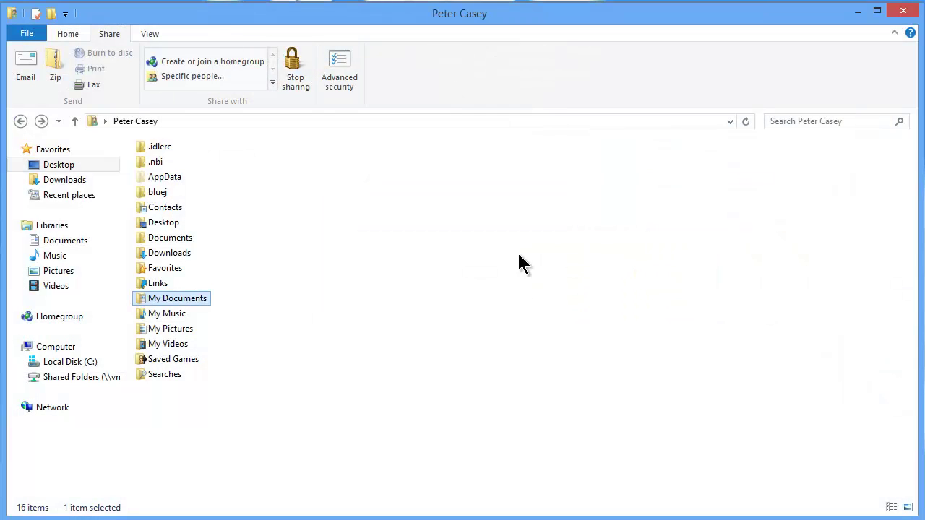
click(77, 242)
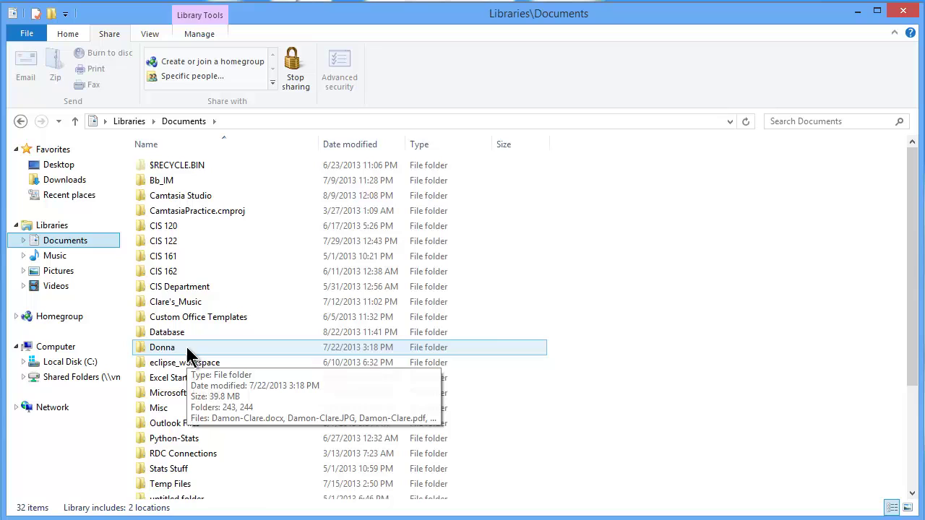
click(177, 379)
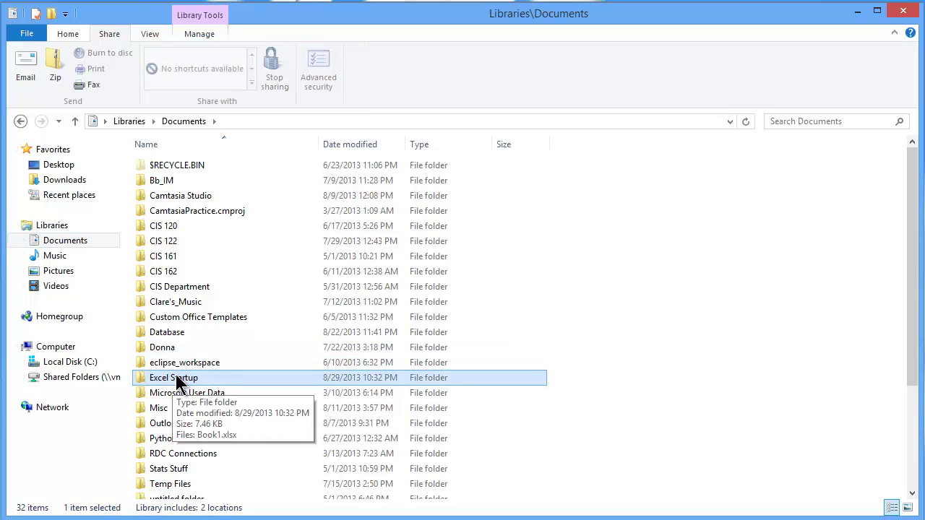
right_click(176, 377)
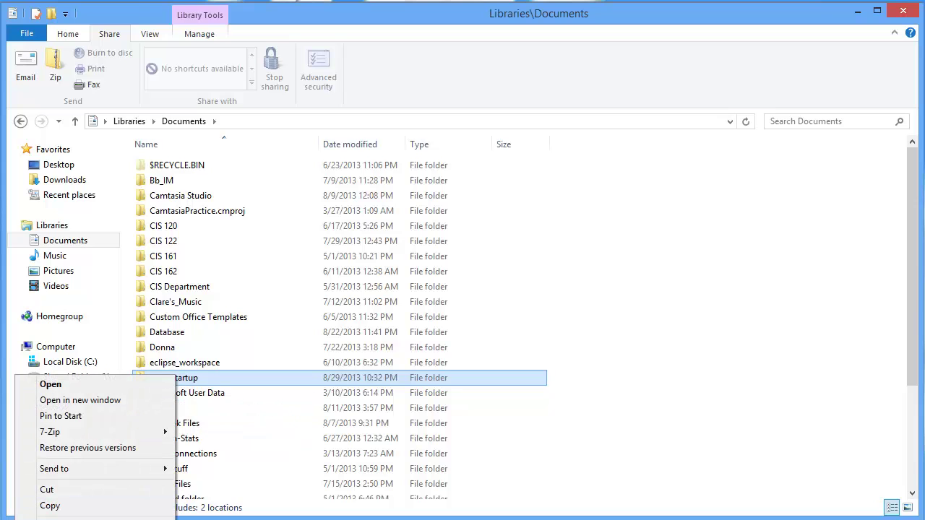
key(r)
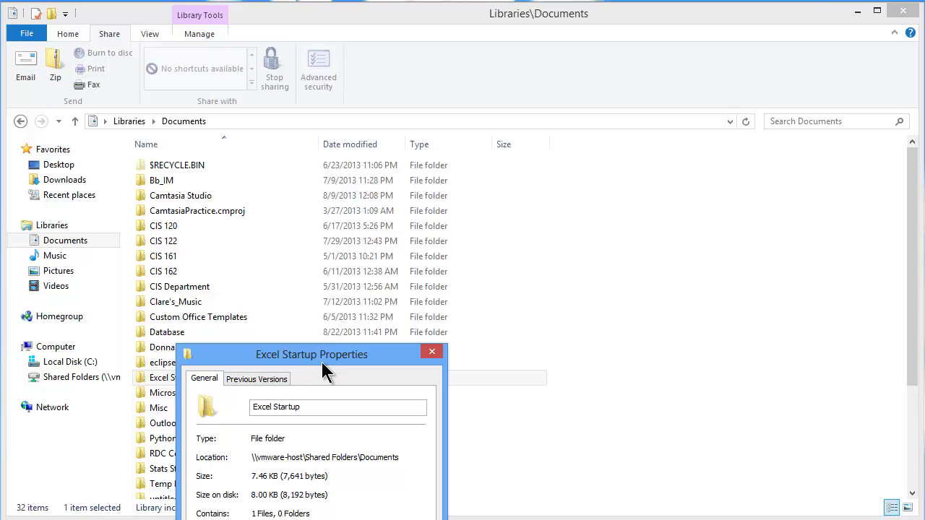
drag(324, 354, 392, 84)
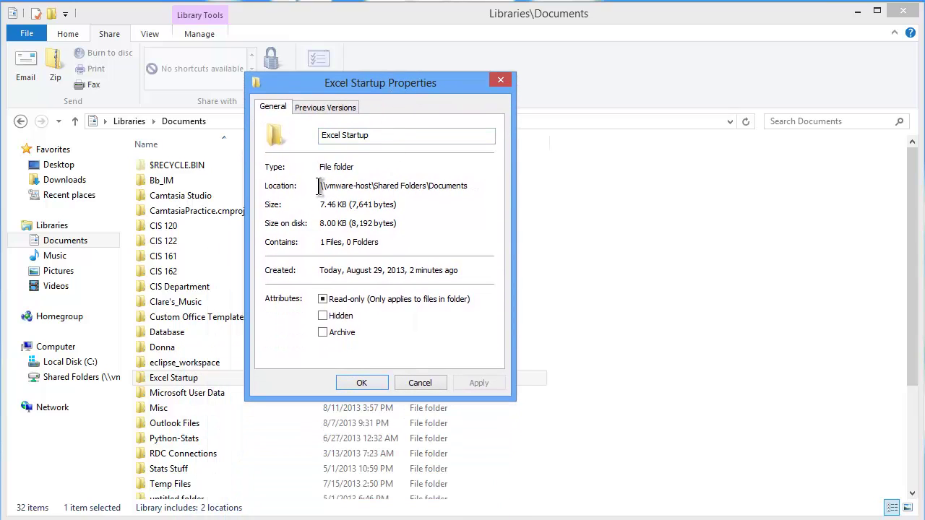
drag(320, 186, 471, 186)
key(ctrl+c)
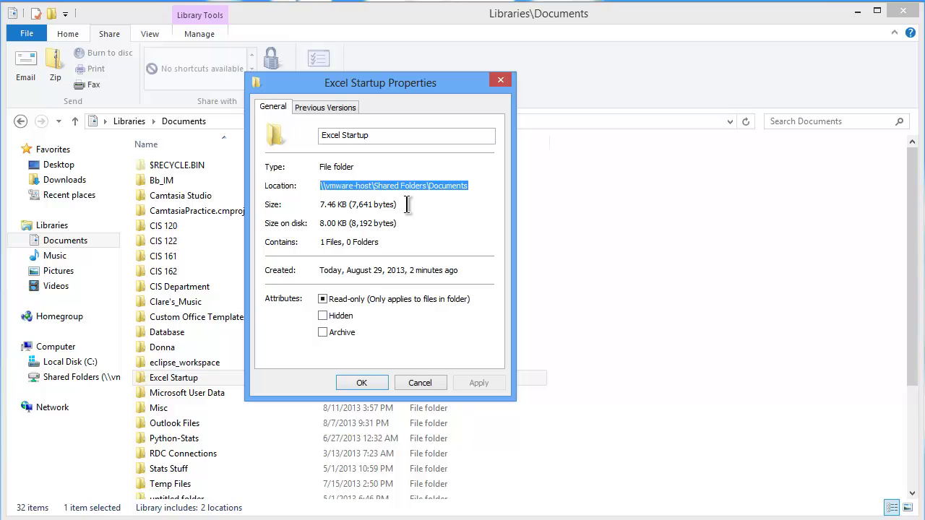
click(377, 379)
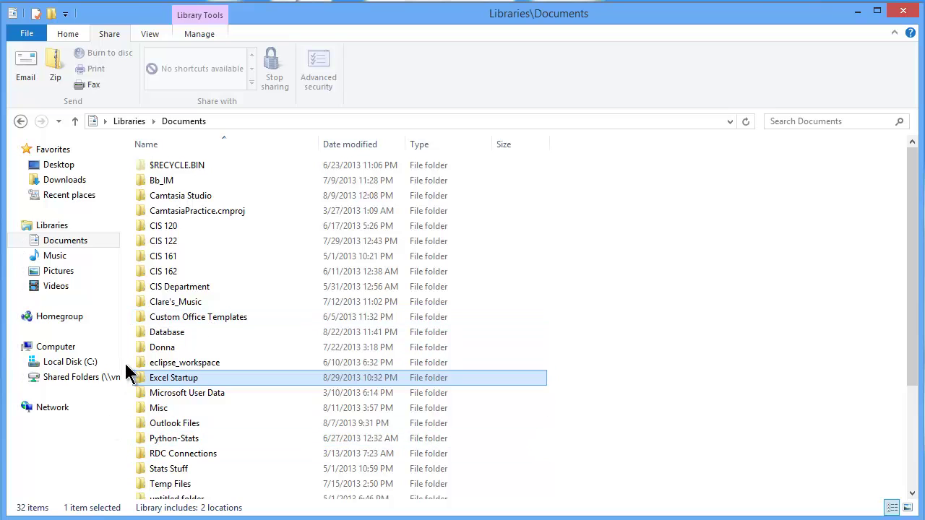
Step: Paste the Excel Startup folder path into Advanced options' 'At startup, open all files in' field
key(alt+Tab)
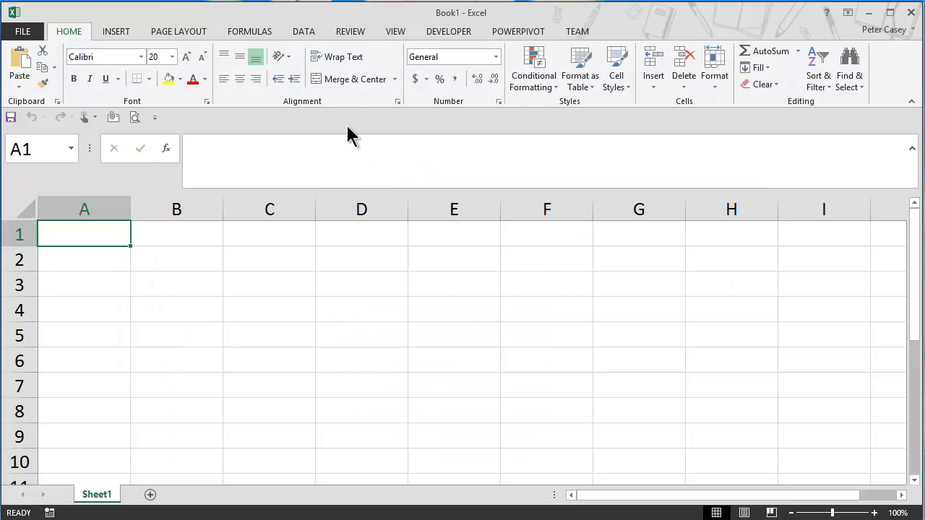
click(22, 31)
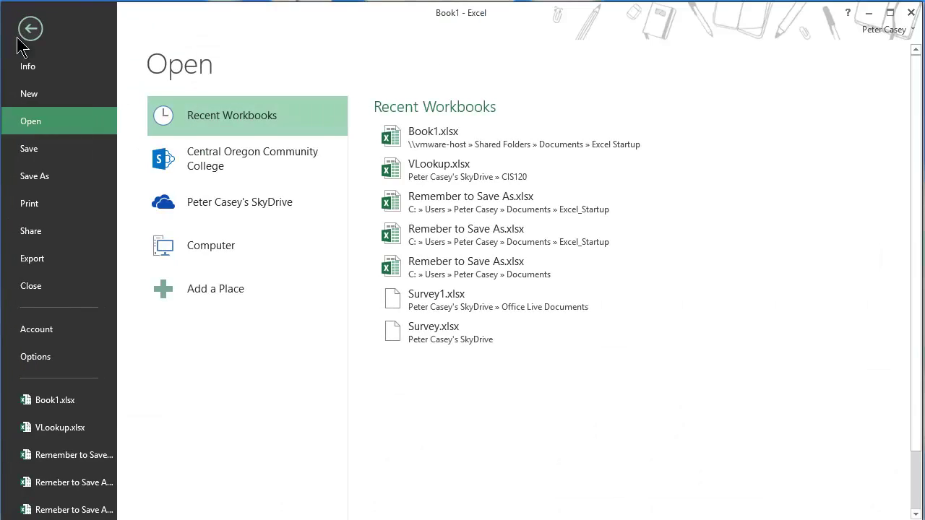
click(36, 357)
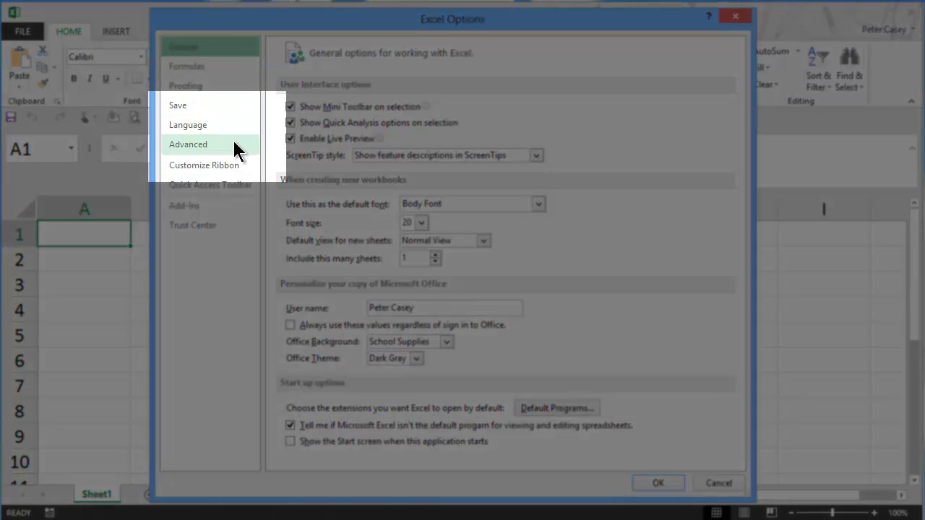
click(233, 143)
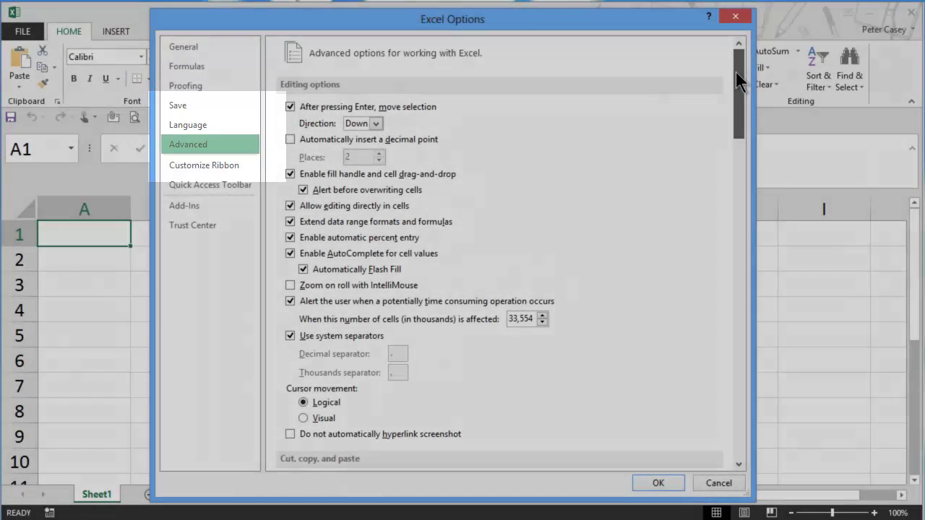
drag(737, 79, 734, 367)
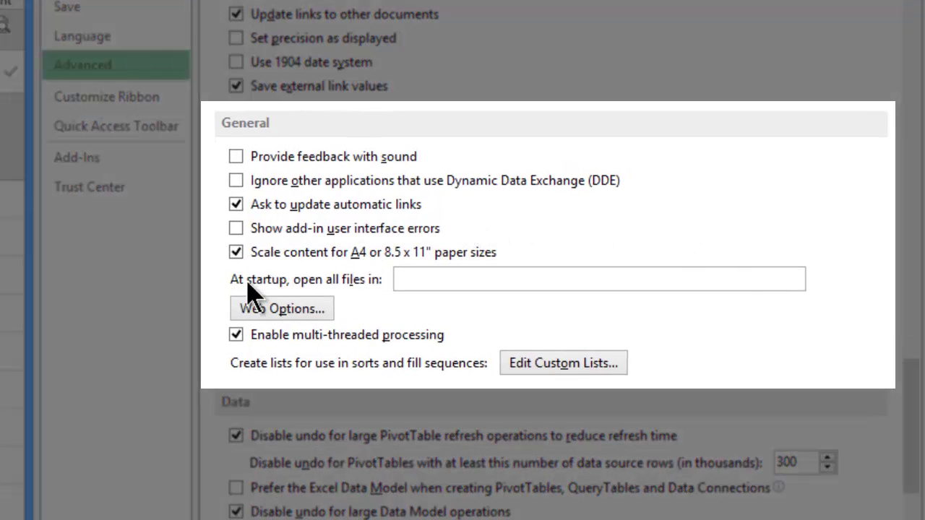
click(417, 280)
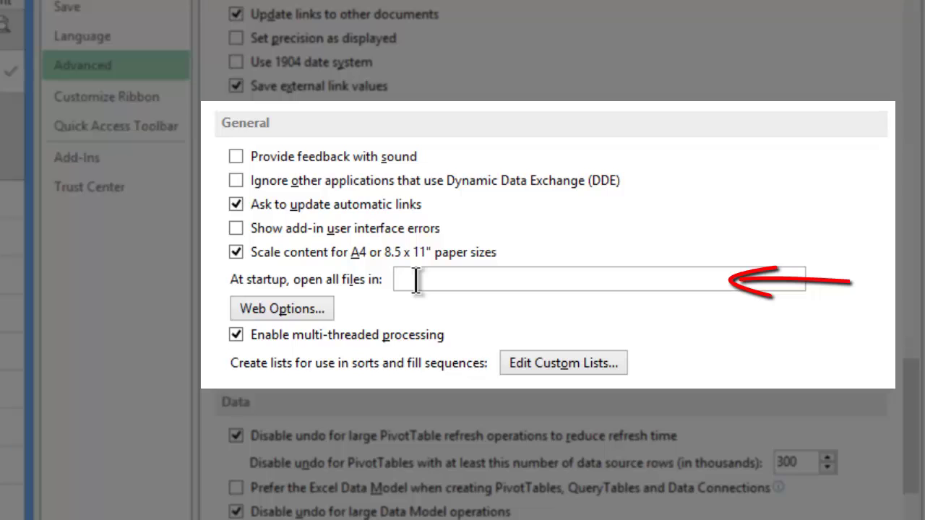
key(ctrl+v)
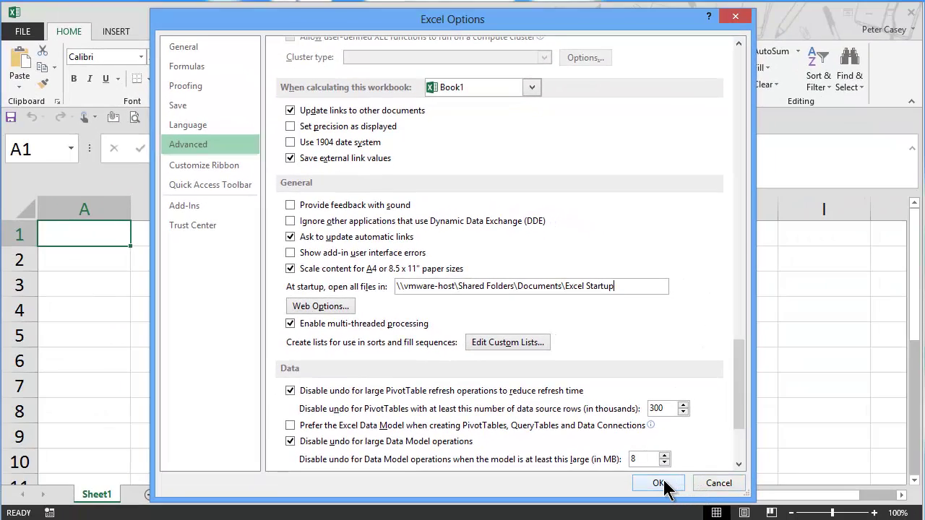
click(658, 483)
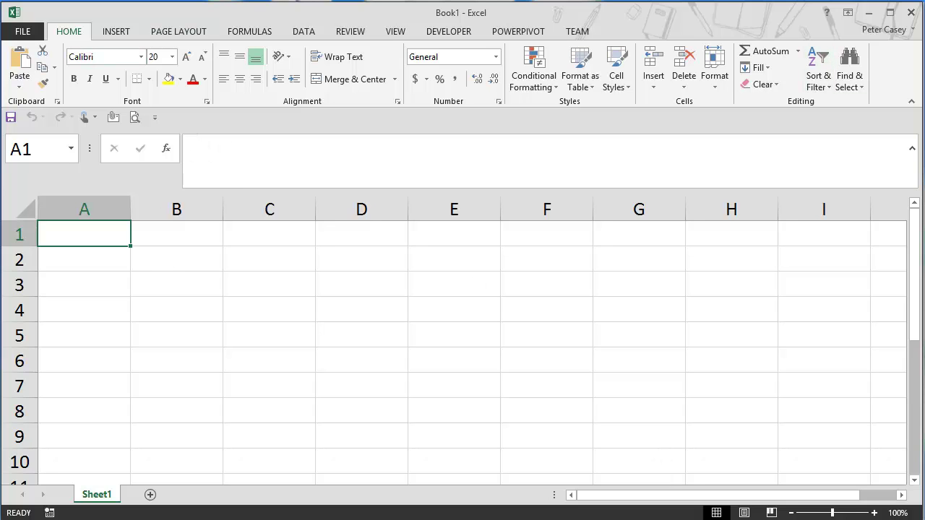
Step: Restart Excel and fill row 1 with January through December from A1 to L1
click(909, 13)
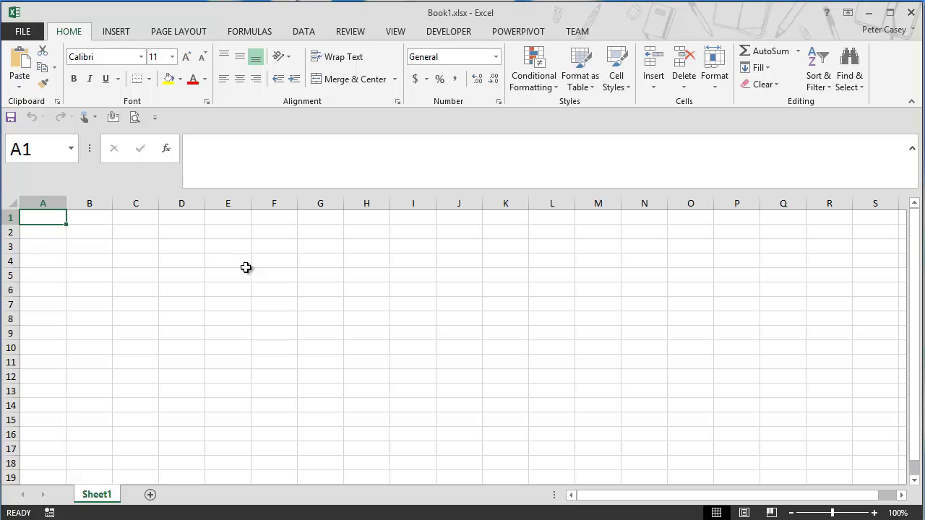
text(January)
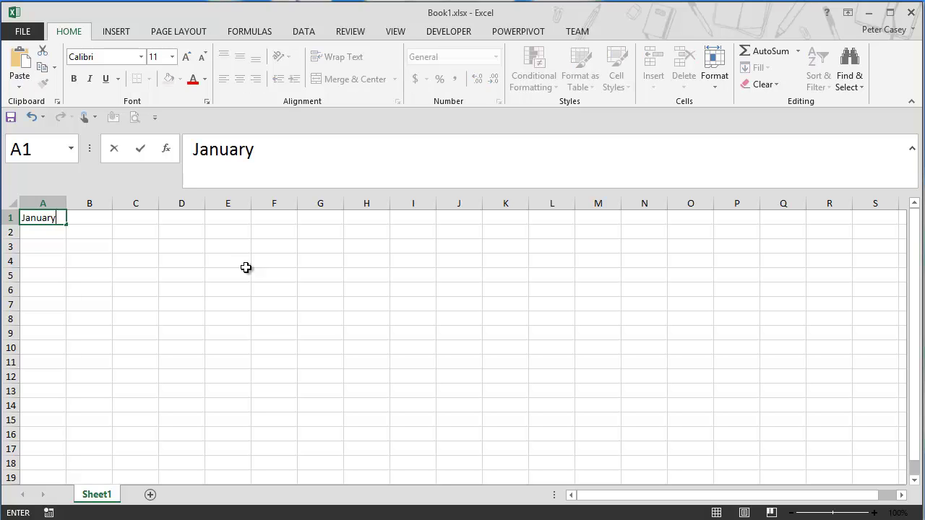
key(Tab)
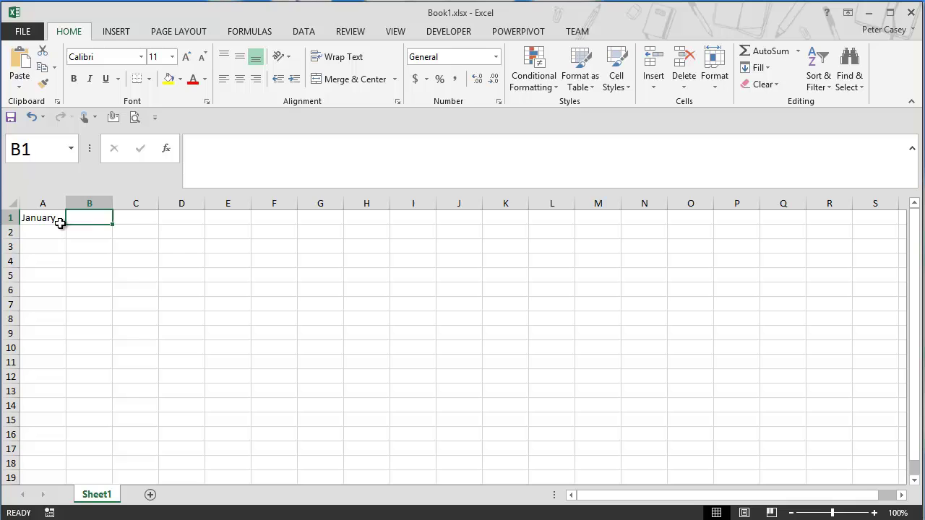
click(51, 218)
drag(67, 224, 575, 232)
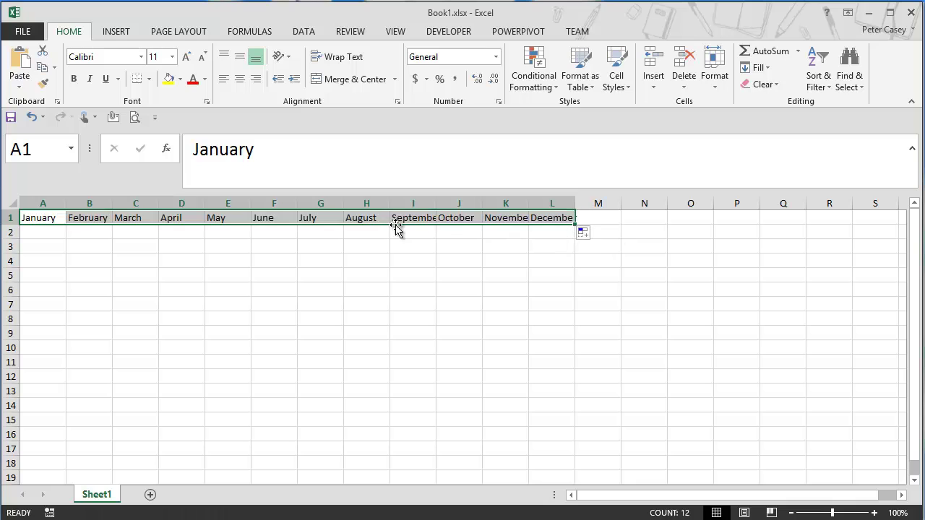
Step: Check cell H1's contents, then enter 12 in A2
click(373, 219)
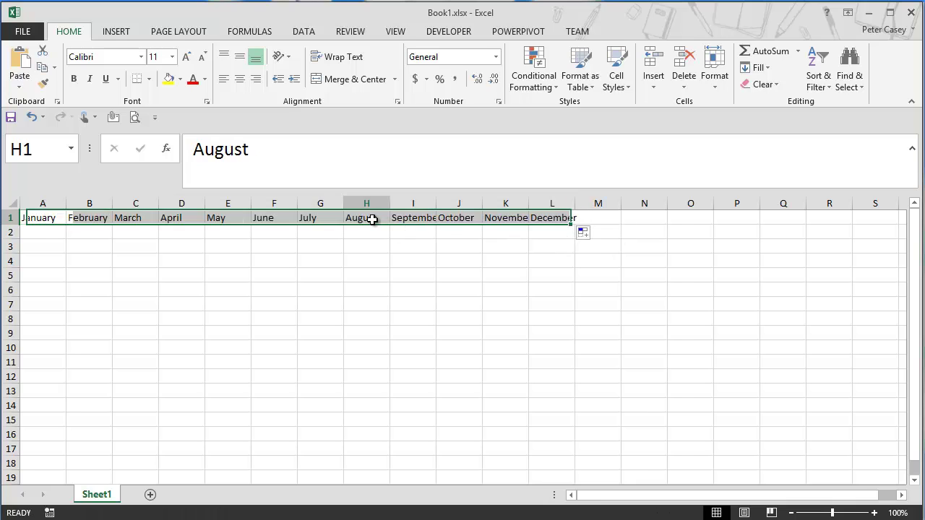
click(264, 148)
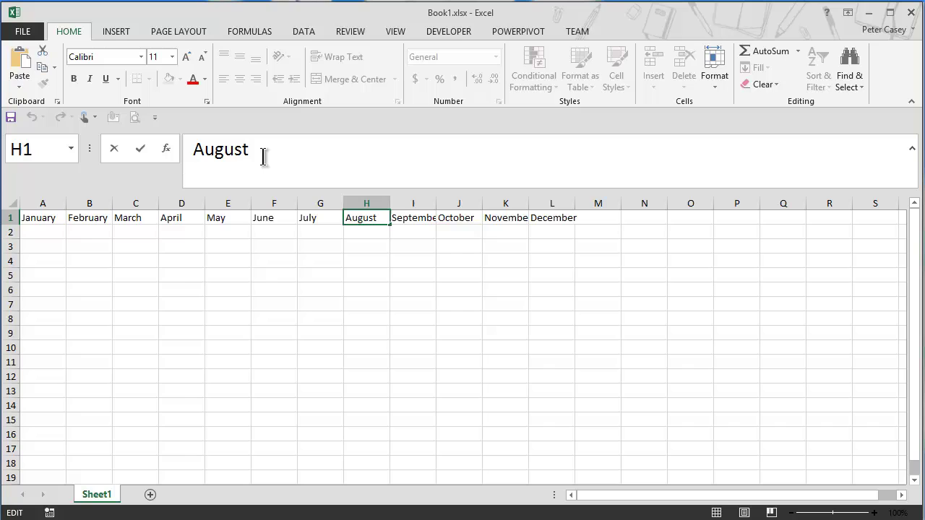
click(43, 233)
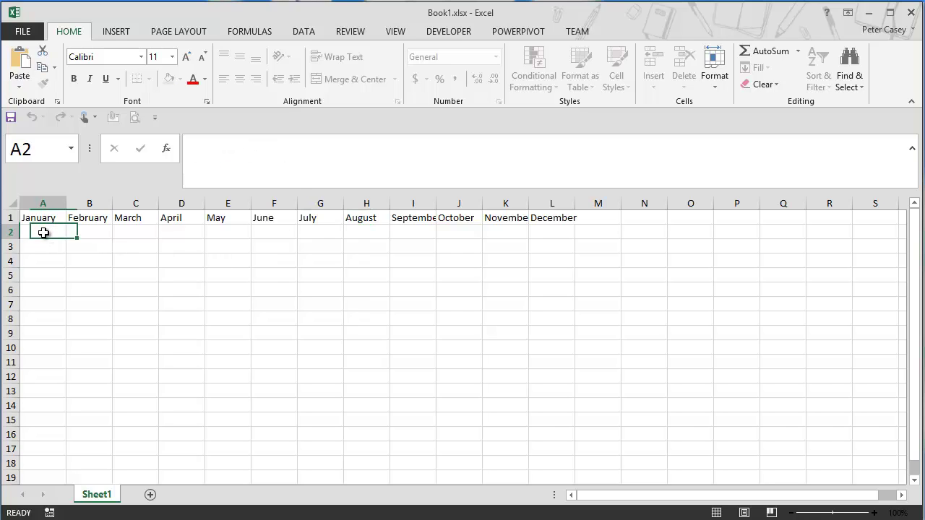
text(12)
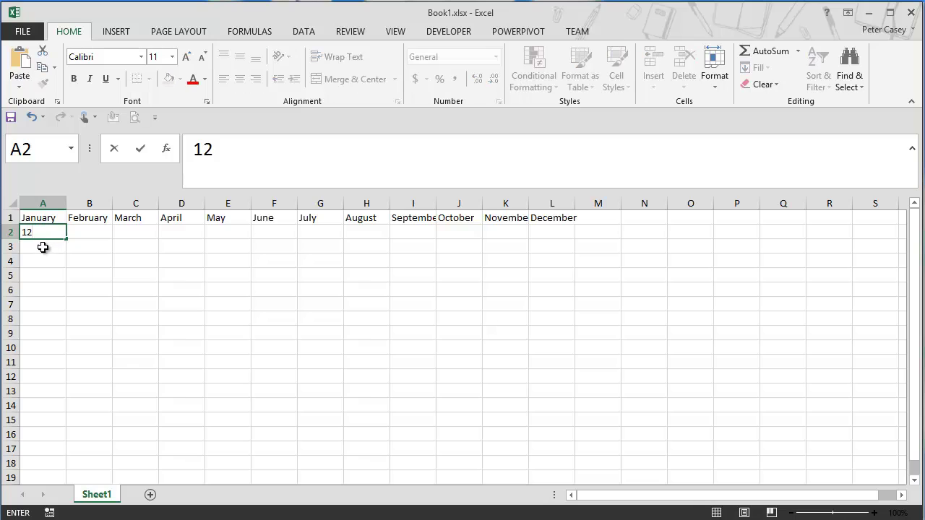
click(43, 247)
Step: Type 'asdfasfdsdfasfd fdgdsfg dfg' into A3 via the formula bar, shrinking the bar to one line
click(248, 157)
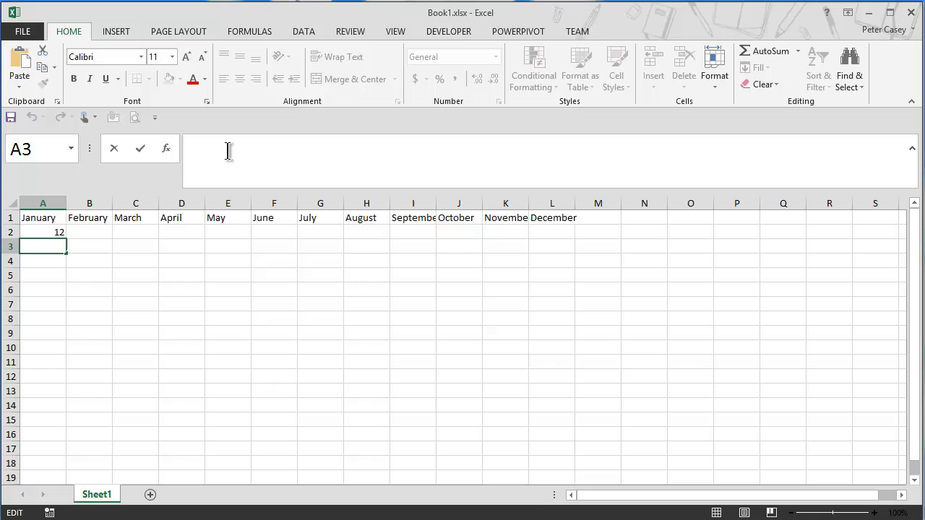
text(asdfasfdsdfasfd)
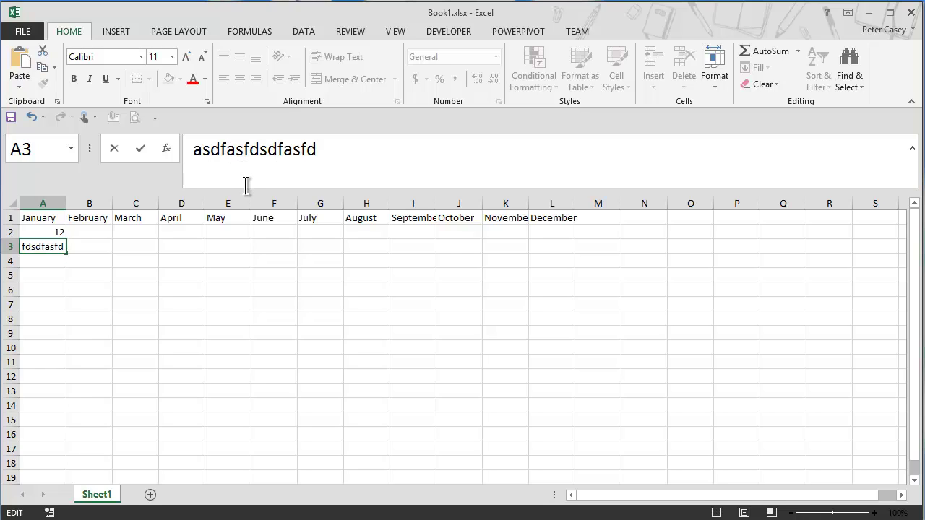
drag(248, 187, 248, 174)
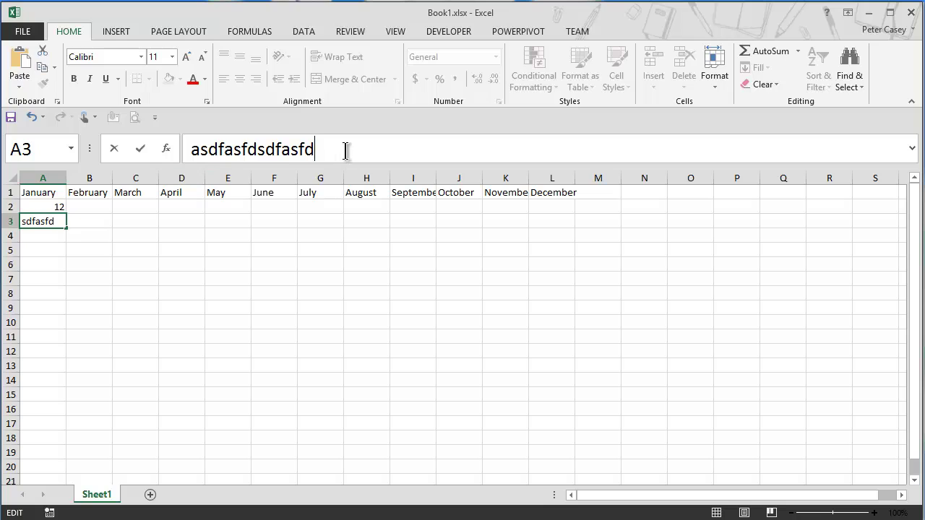
text(fdgdsfg dfg)
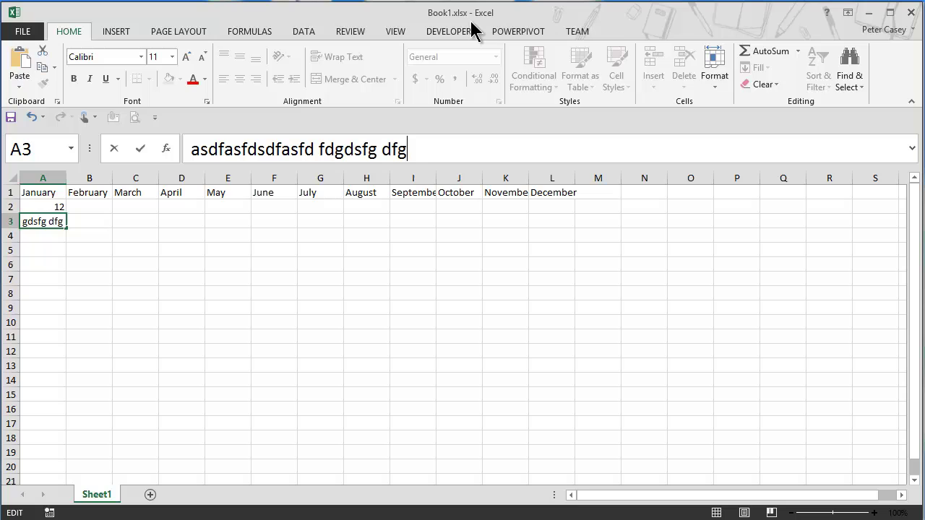
Step: Cancel closing the unsaved Book1.xlsx so it stays open, then switch to File Explorer
click(23, 35)
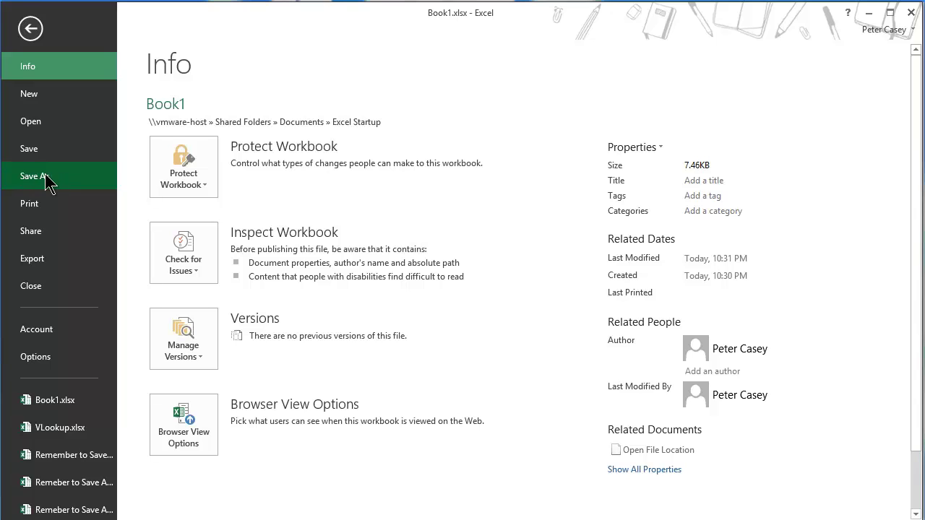
click(911, 12)
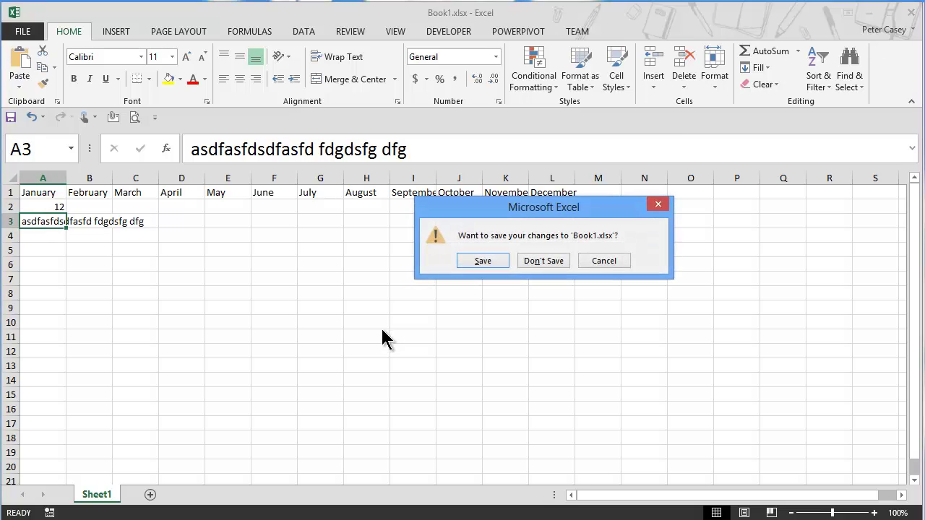
click(604, 261)
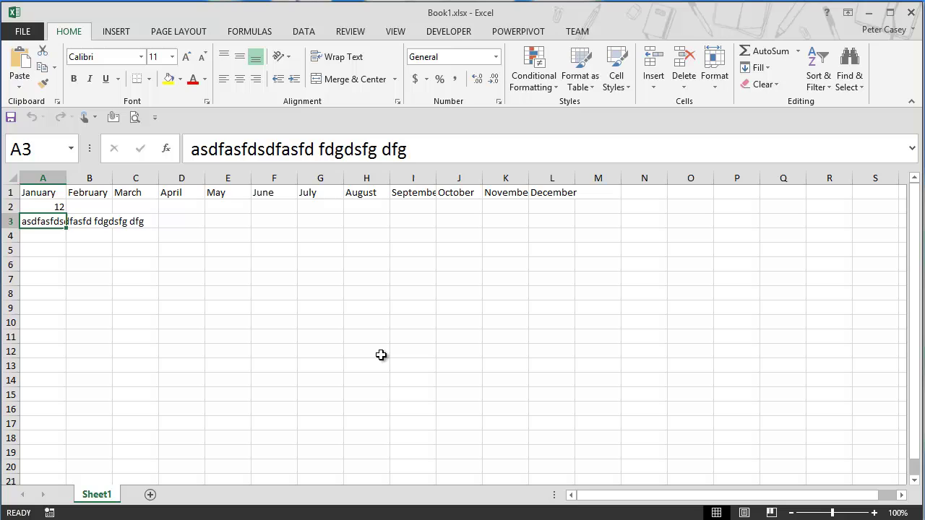
key(alt+Tab)
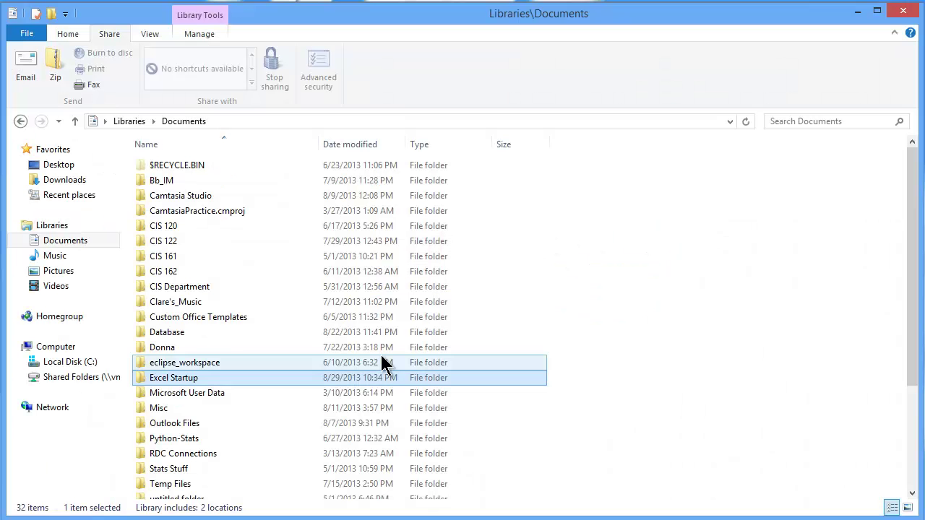
Step: Tick the Read-only attribute in Book1.xlsx's properties inside the Excel Startup folder
double_click(171, 380)
click(180, 167)
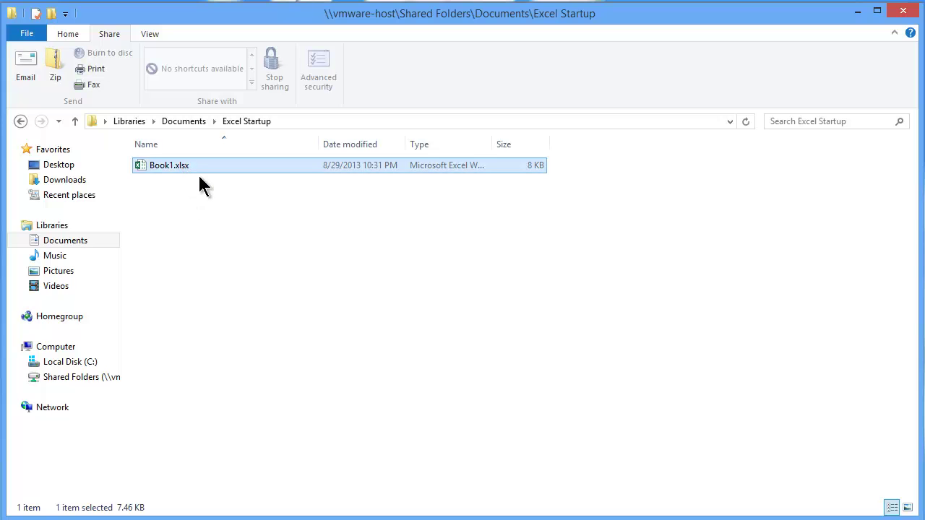
right_click(159, 165)
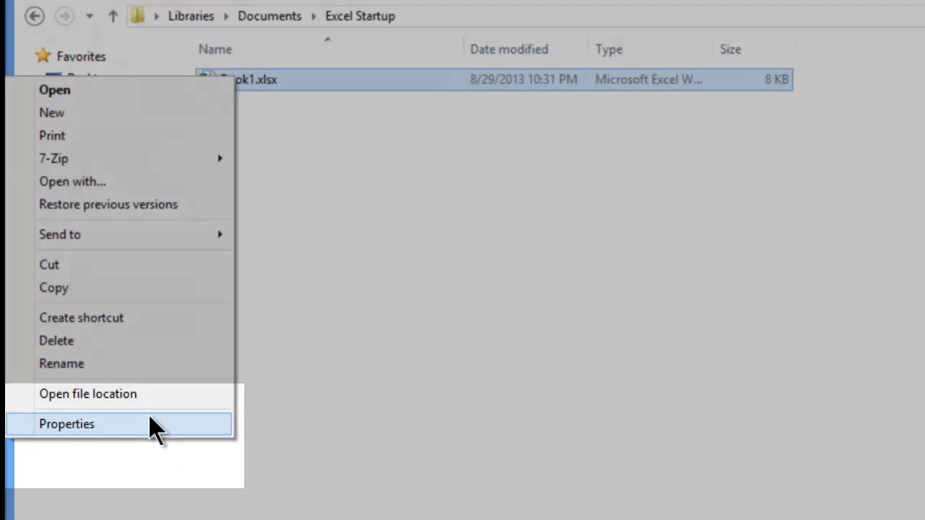
click(154, 435)
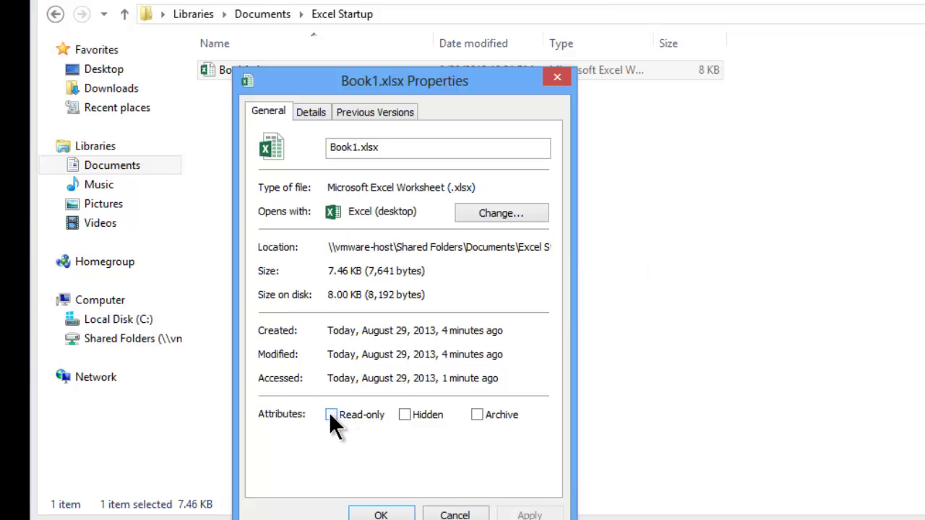
drag(396, 82, 401, 38)
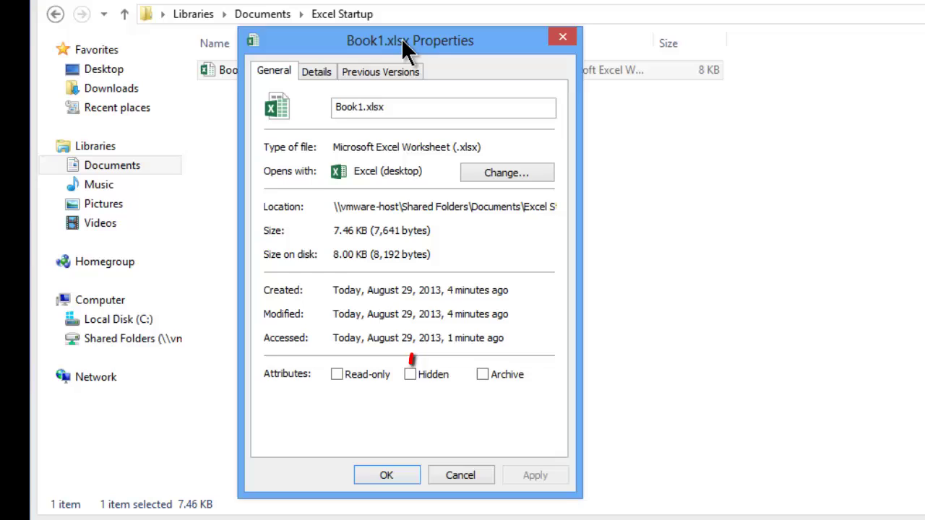
click(336, 372)
click(384, 473)
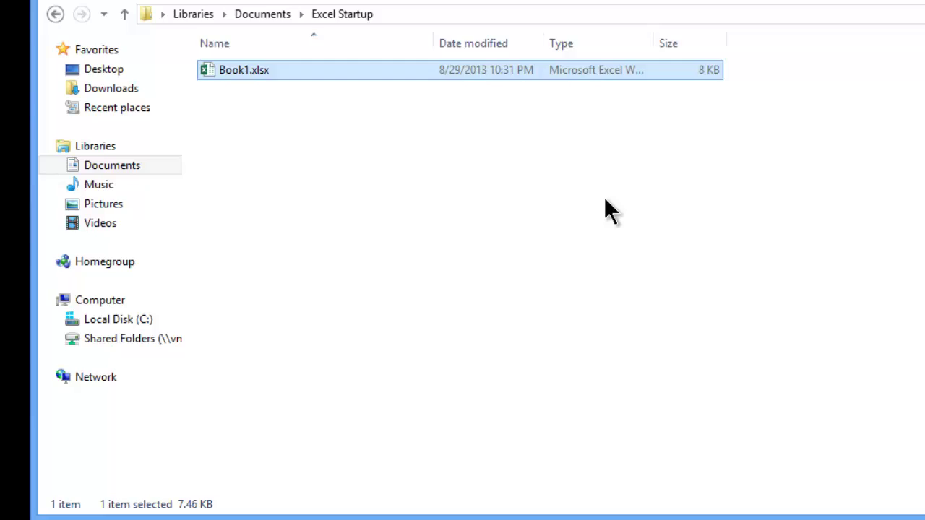
Step: Try saving Book1.xlsx in Excel and dismiss the access-denied message
click(565, 196)
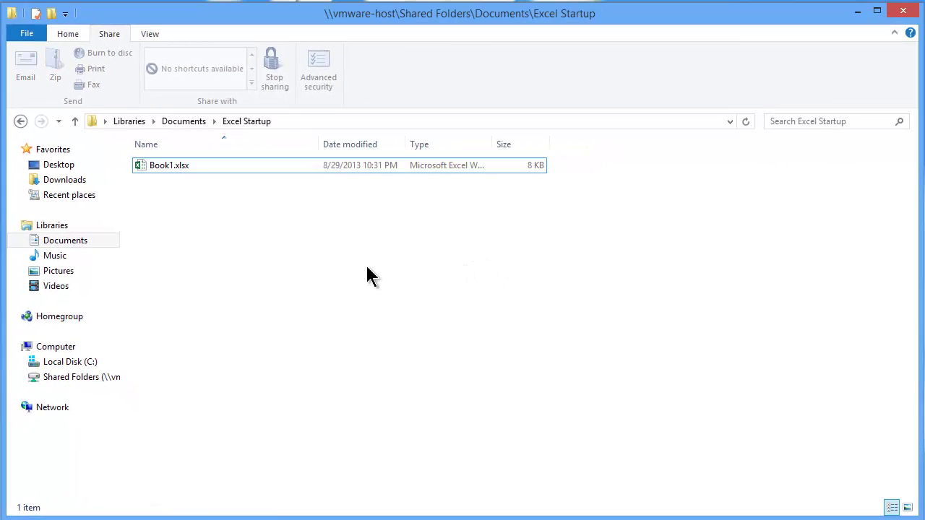
key(alt+Tab)
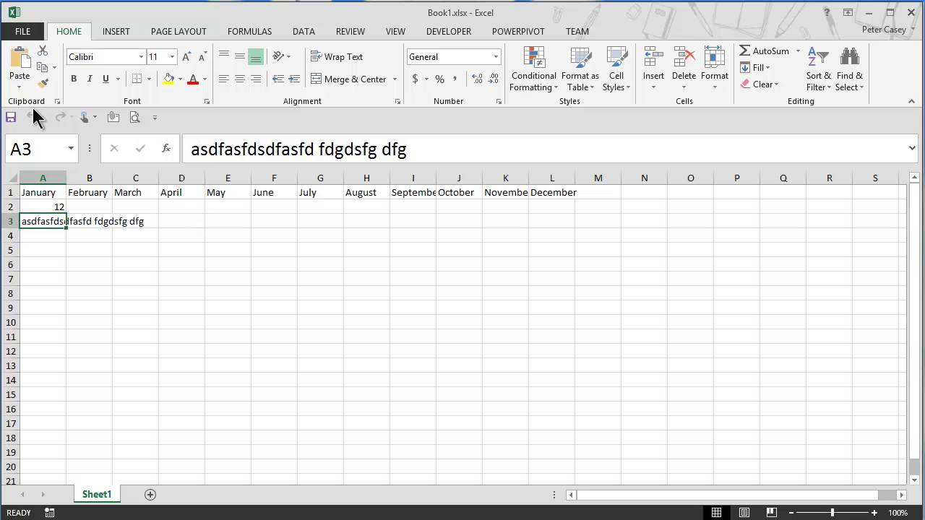
click(23, 31)
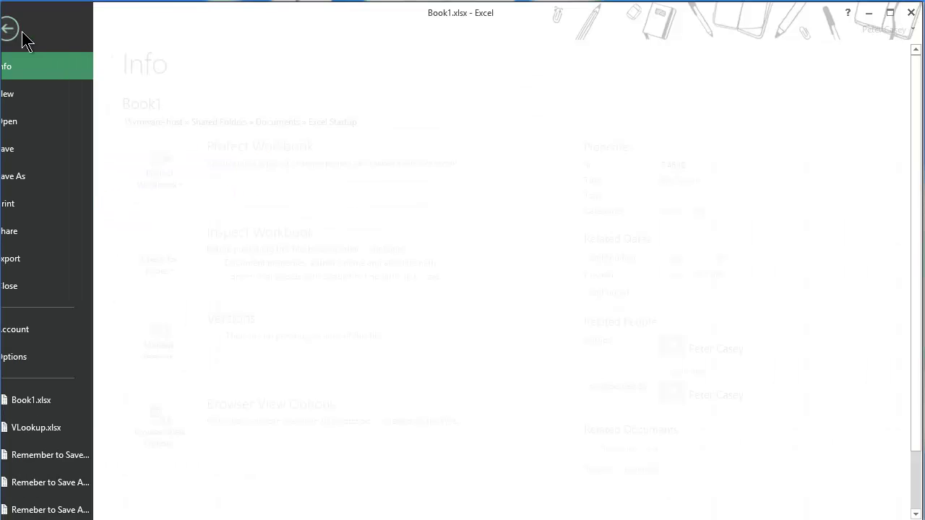
click(30, 149)
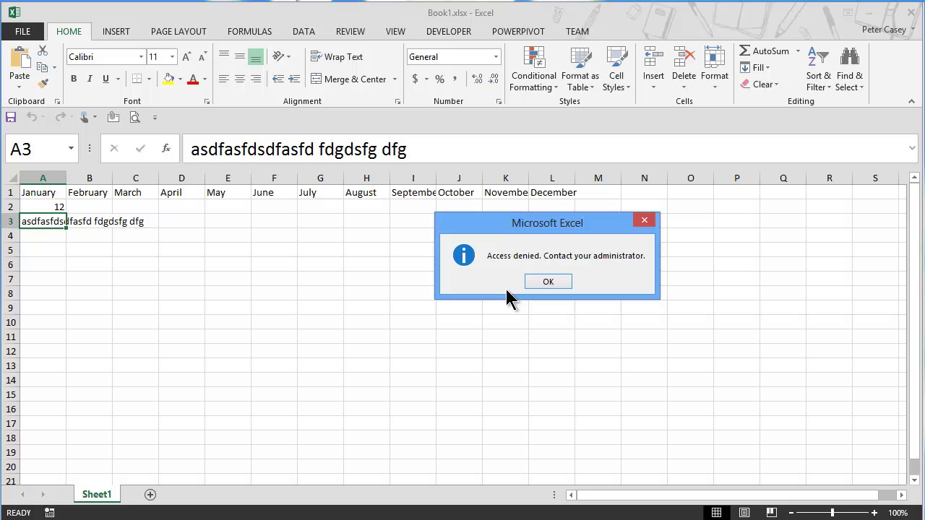
click(547, 282)
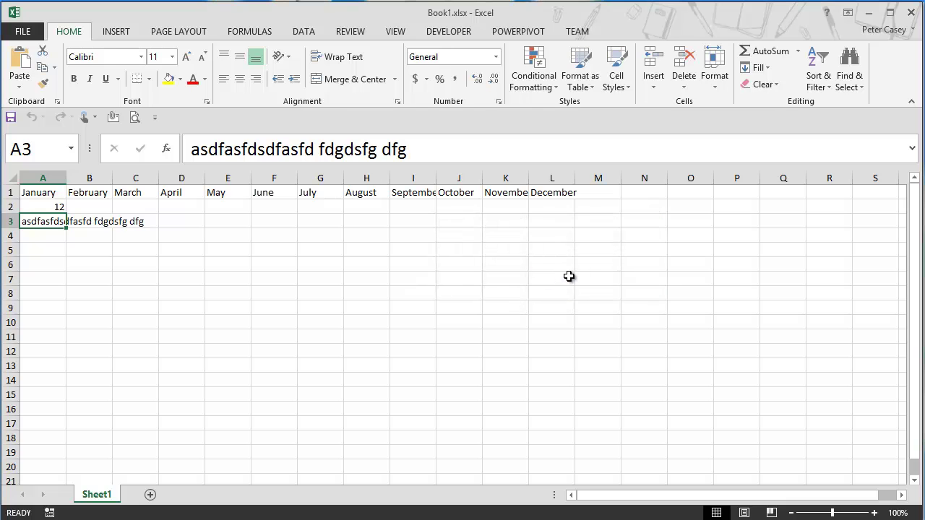
Step: Go to Save As, then close Excel choosing Don't Save
click(22, 31)
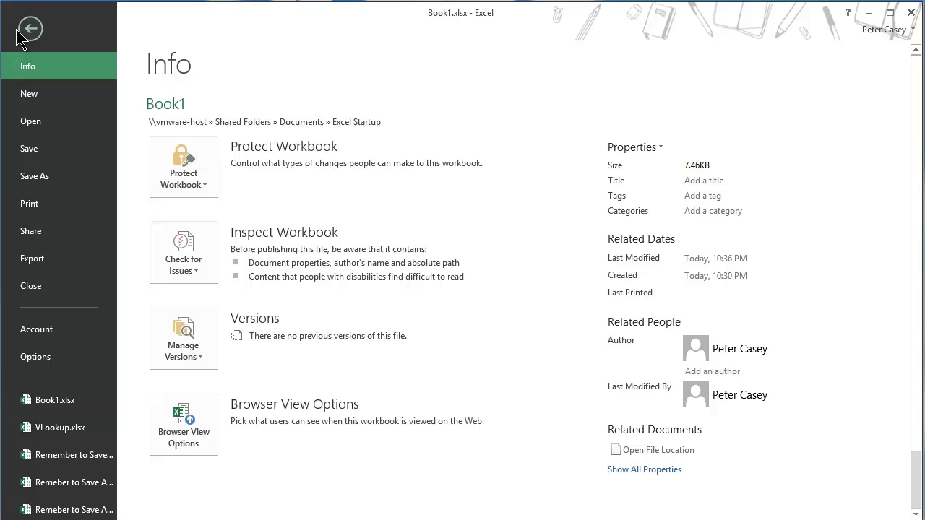
click(27, 179)
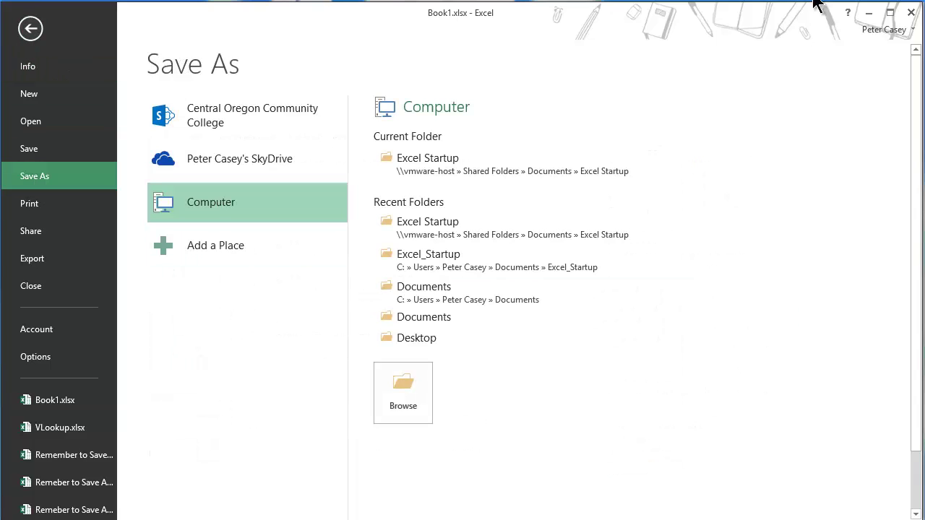
click(910, 13)
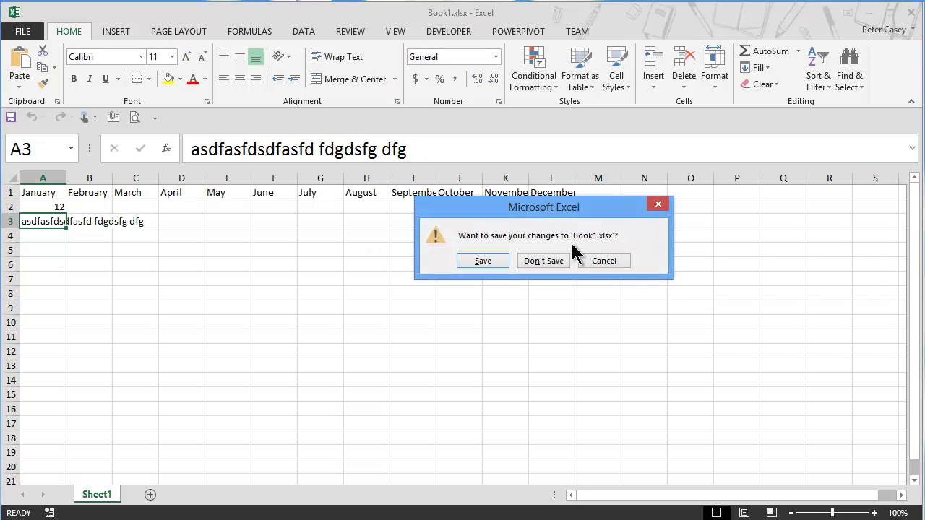
click(544, 260)
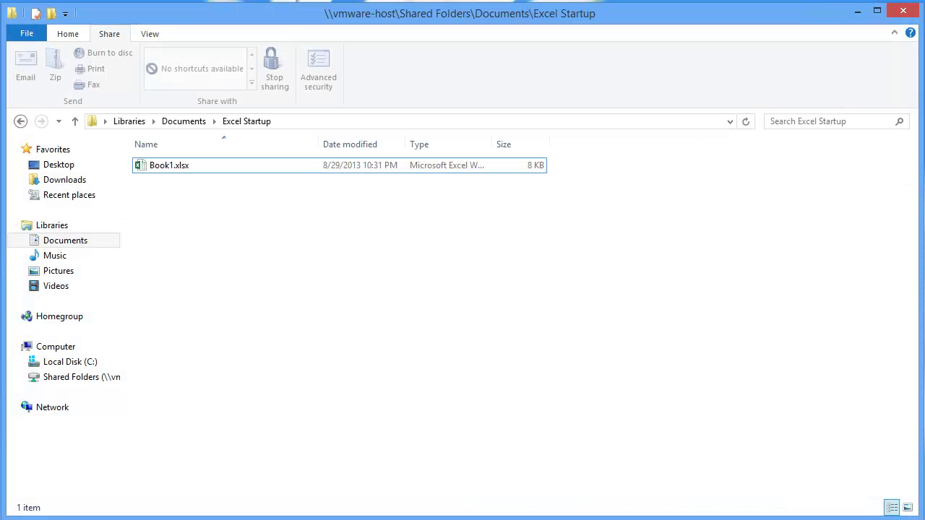
Step: Open Book1.xlsx, type fsdgsdfg in A1, and dismiss the read-only warning when saving
key(Return)
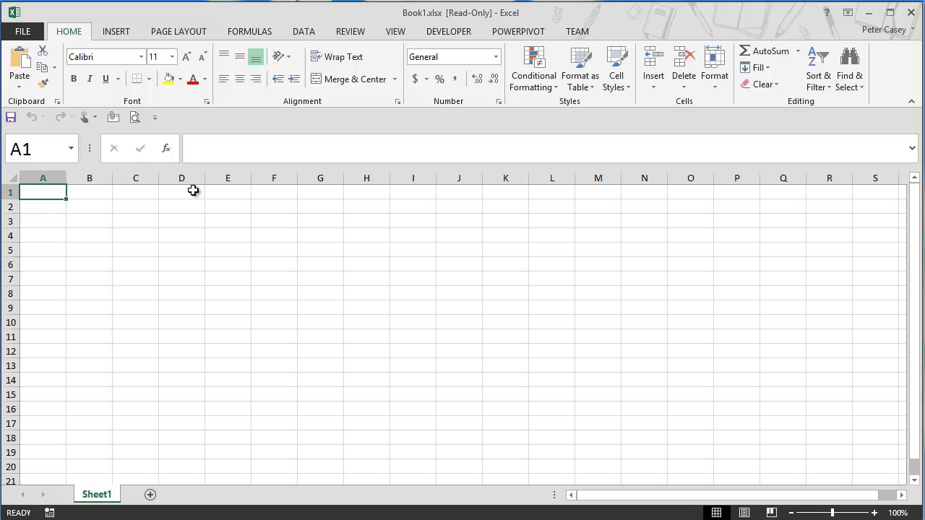
text(fsdgsdfg)
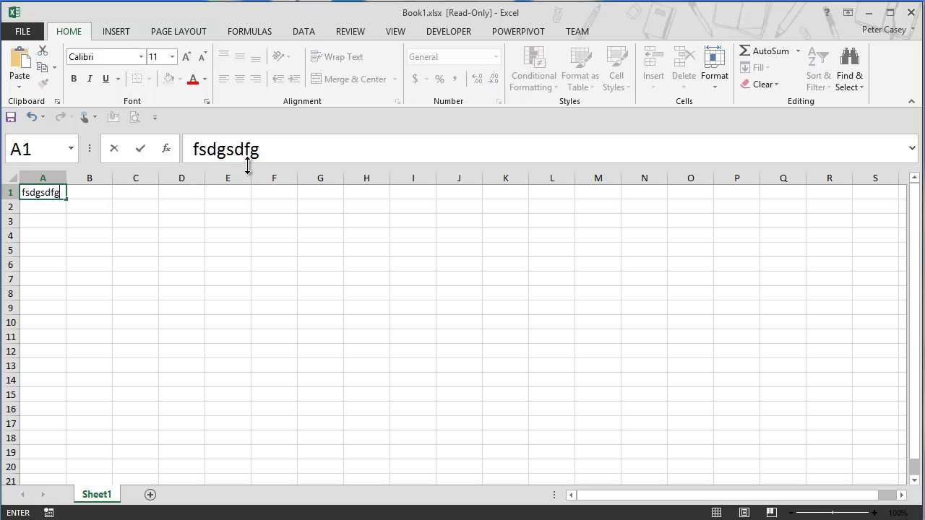
click(27, 33)
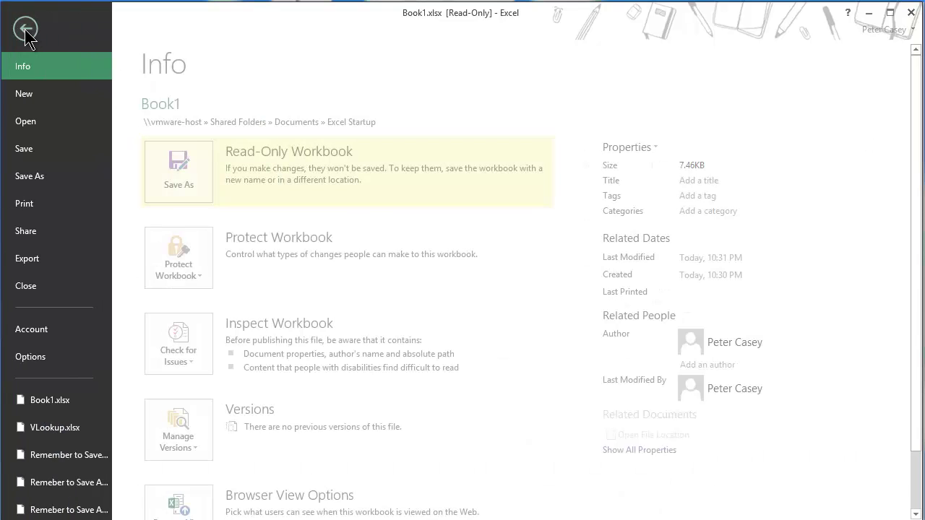
click(26, 157)
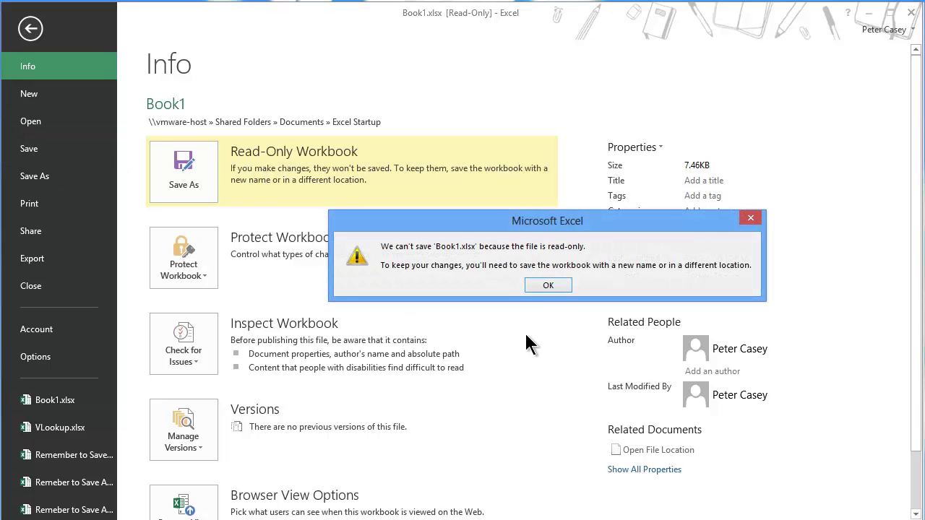
click(547, 286)
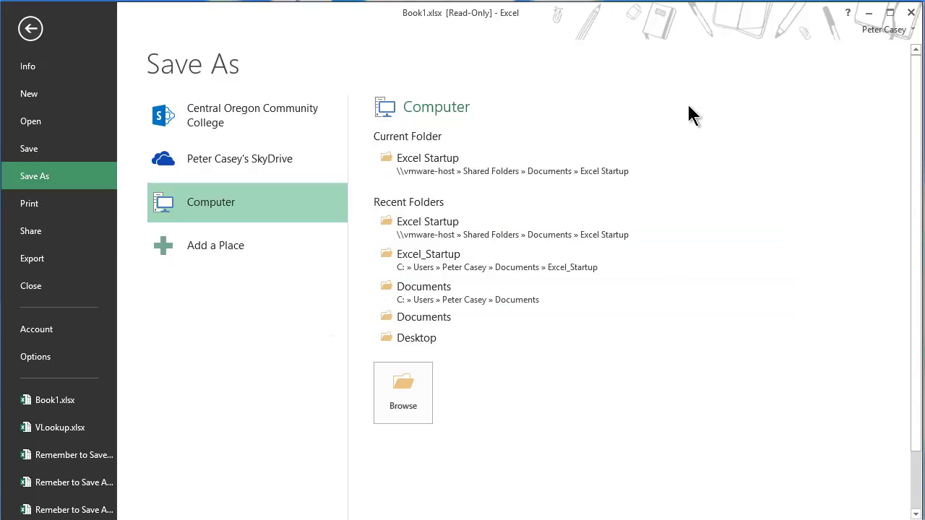
click(30, 29)
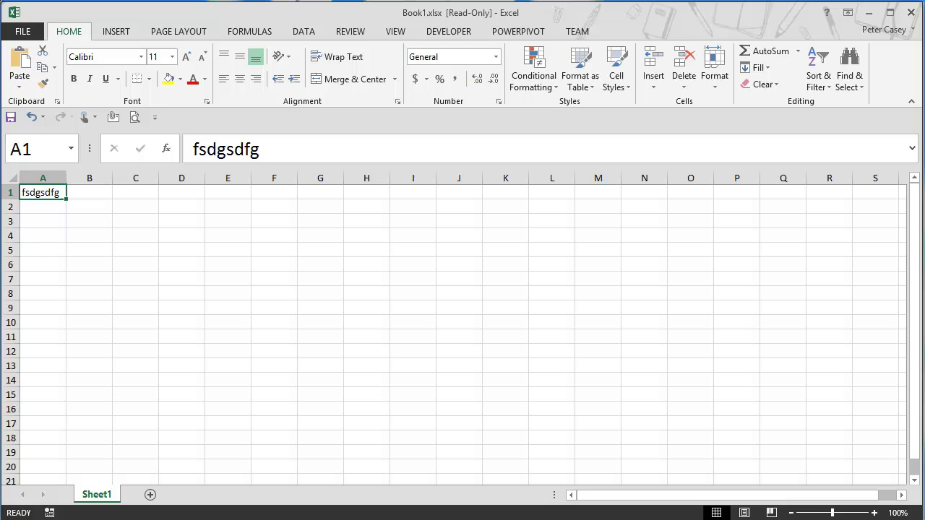
click(24, 33)
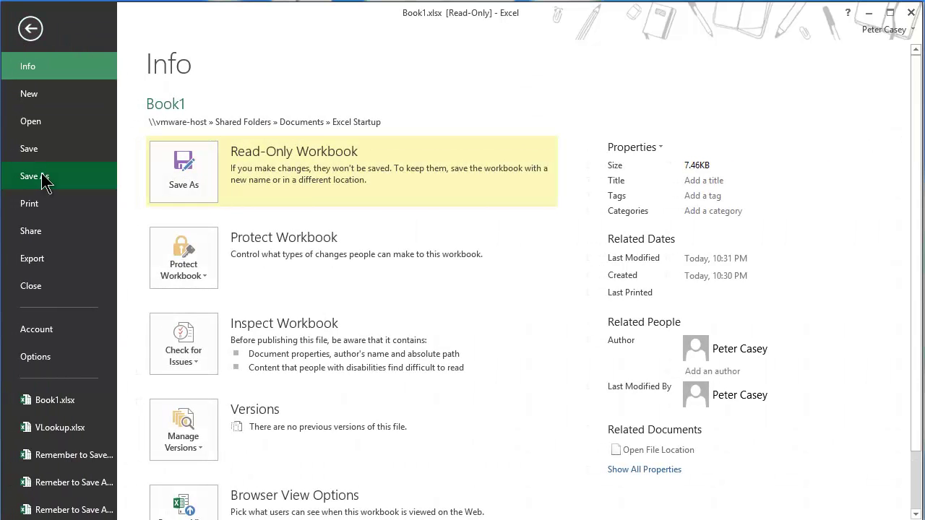
click(51, 356)
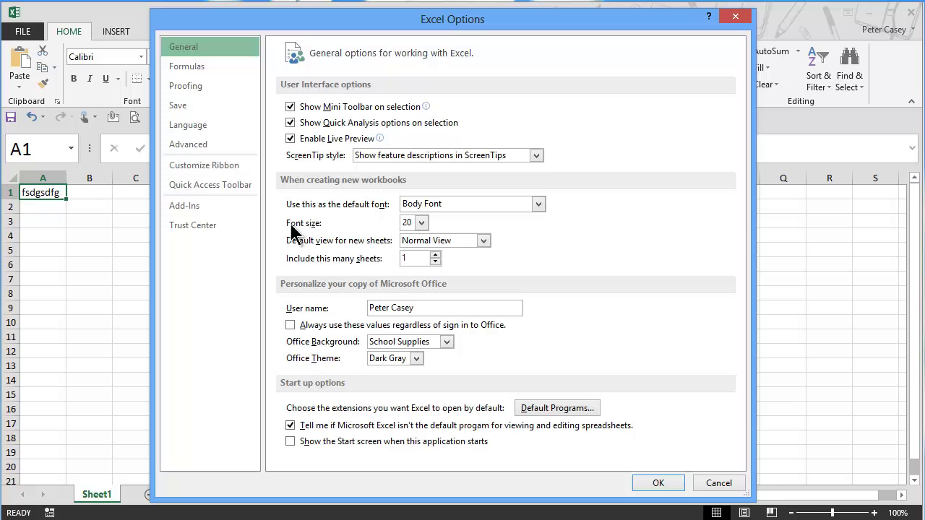
click(420, 221)
click(420, 222)
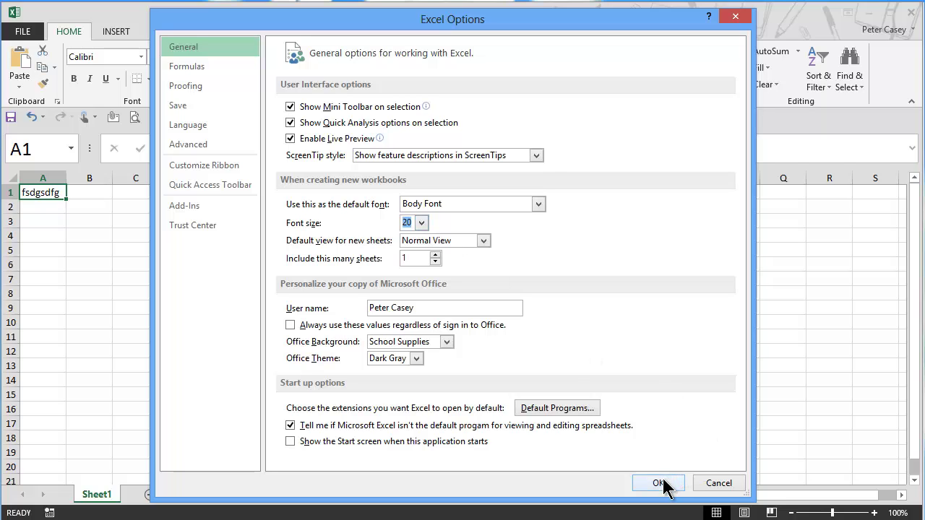
click(192, 148)
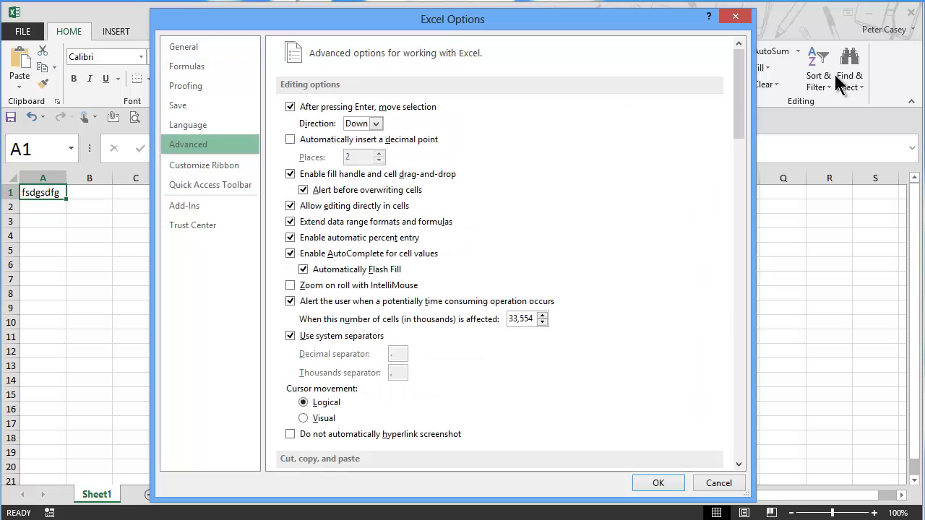
drag(739, 66, 737, 345)
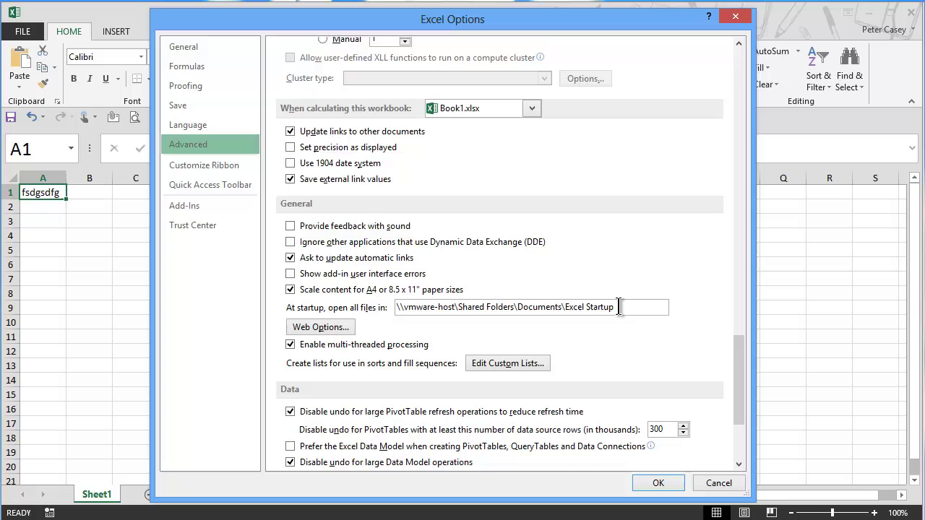
drag(614, 307, 393, 308)
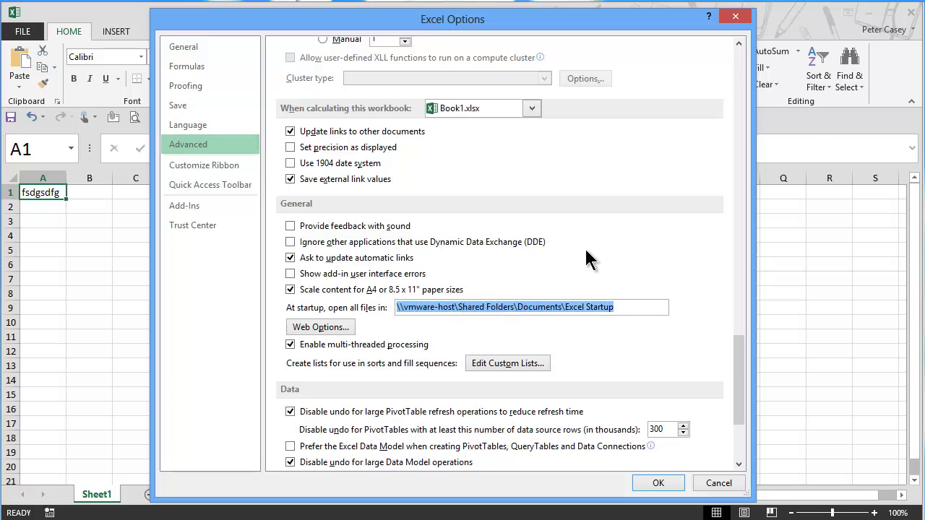
click(618, 307)
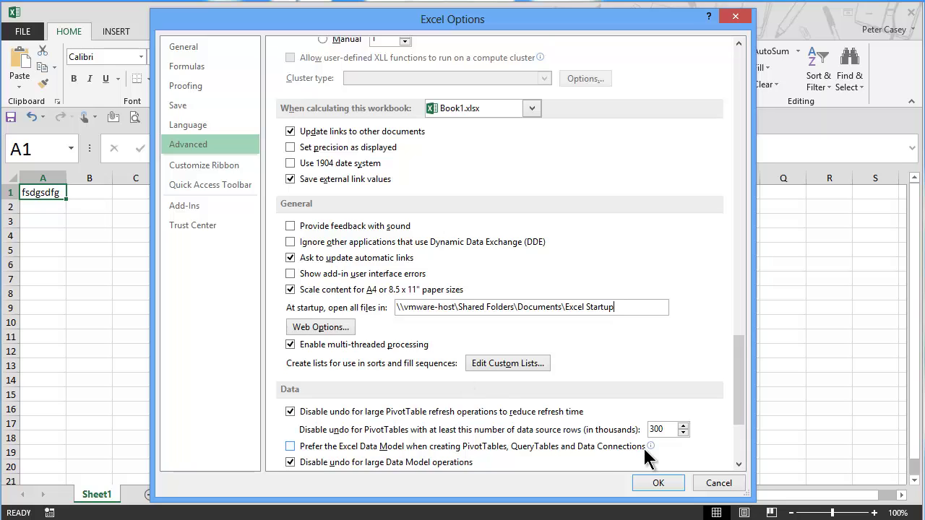
Step: Close the settings unchanged and open Book1.xlsx's properties to check its Read-only attribute
click(719, 484)
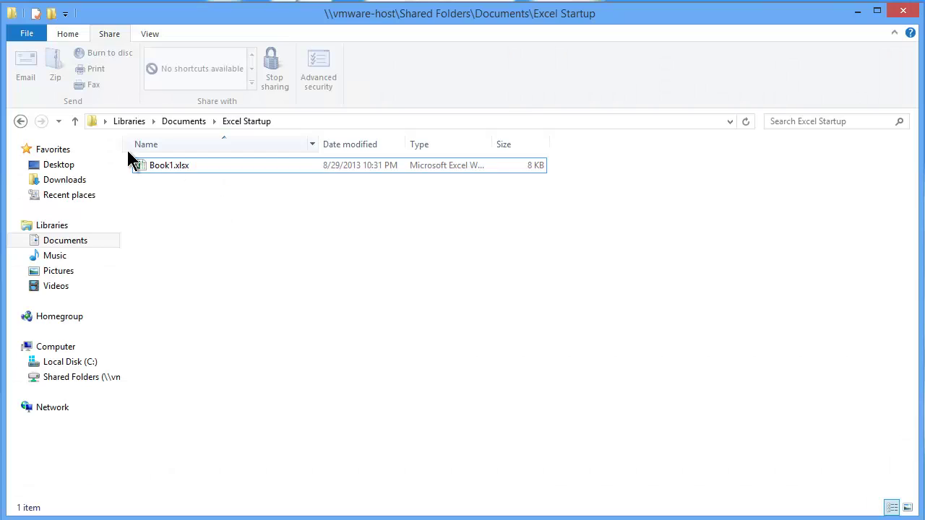
click(162, 163)
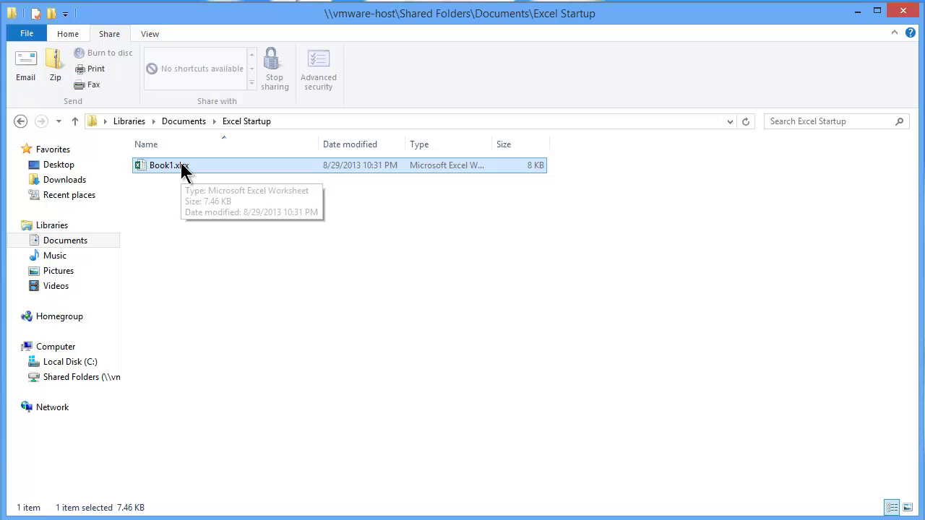
right_click(182, 169)
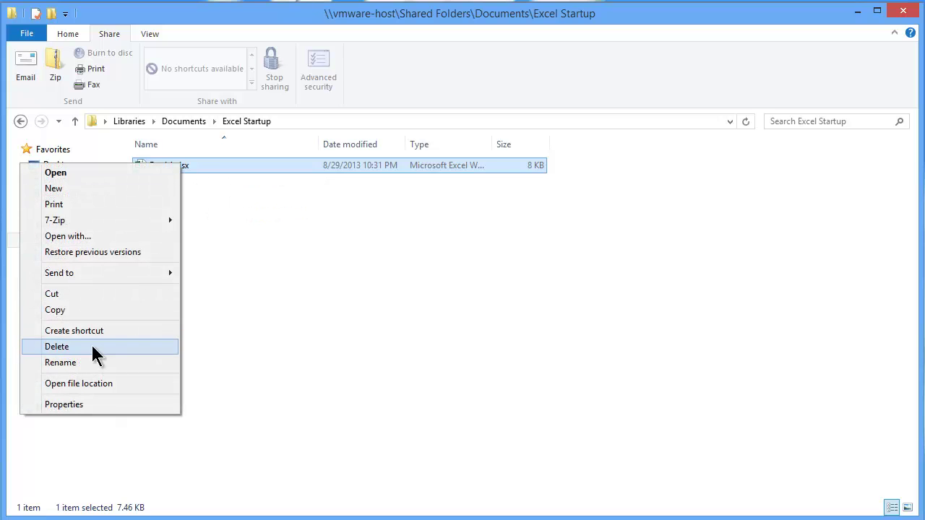
click(91, 405)
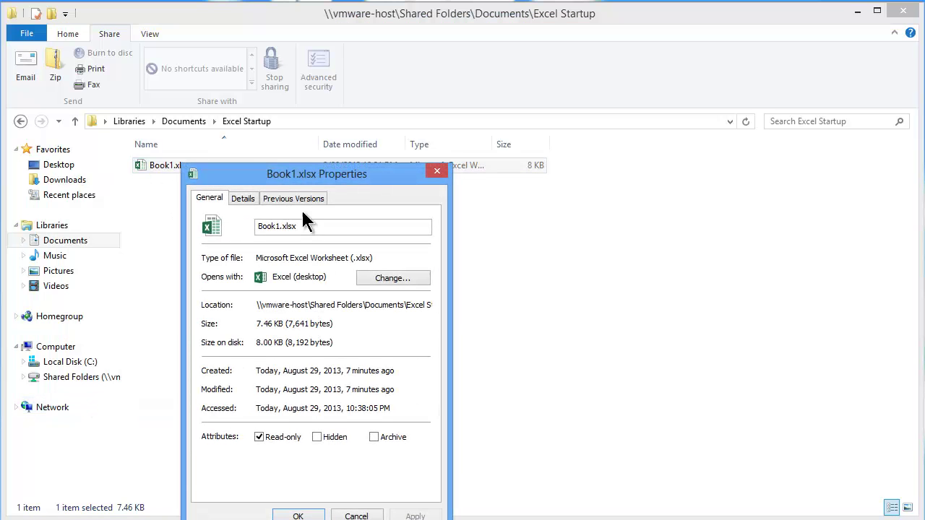
drag(300, 172, 297, 127)
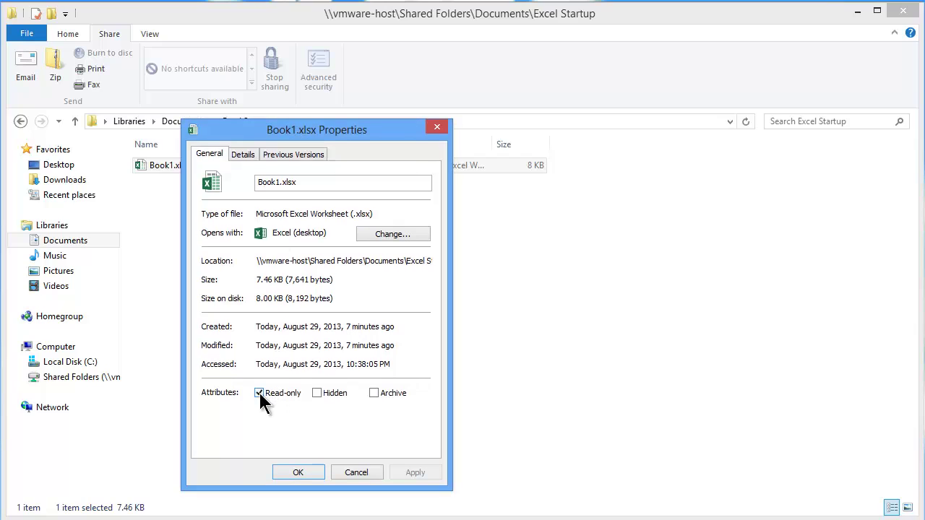